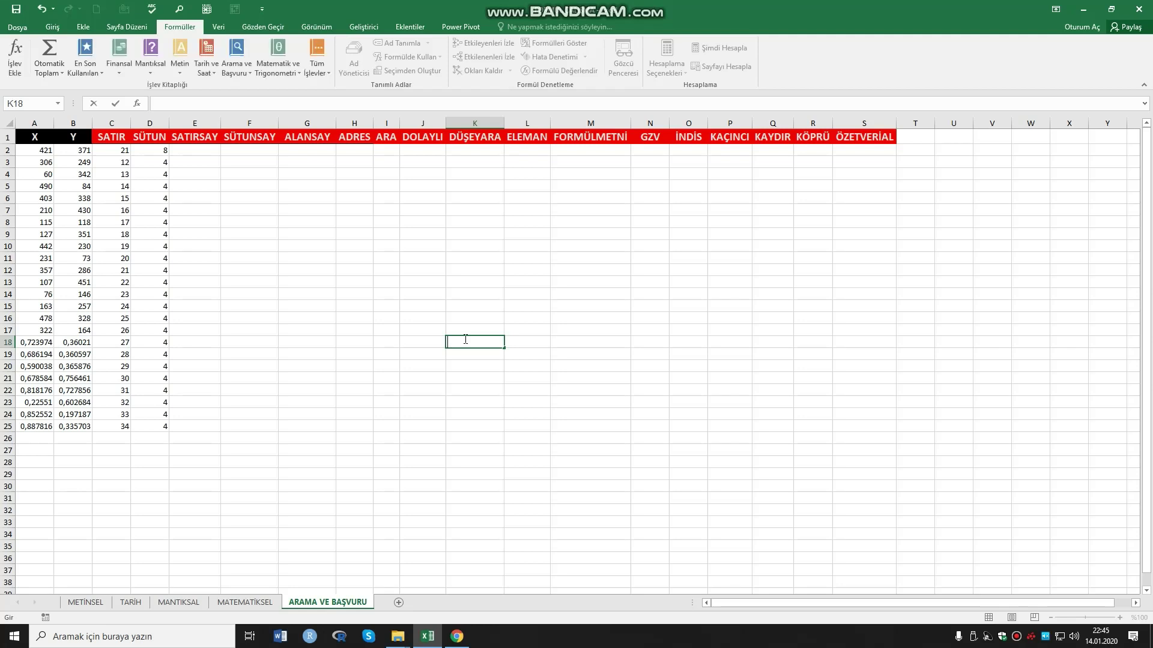
Step: Review the SATIR formulas in column C
click(513, 415)
click(429, 305)
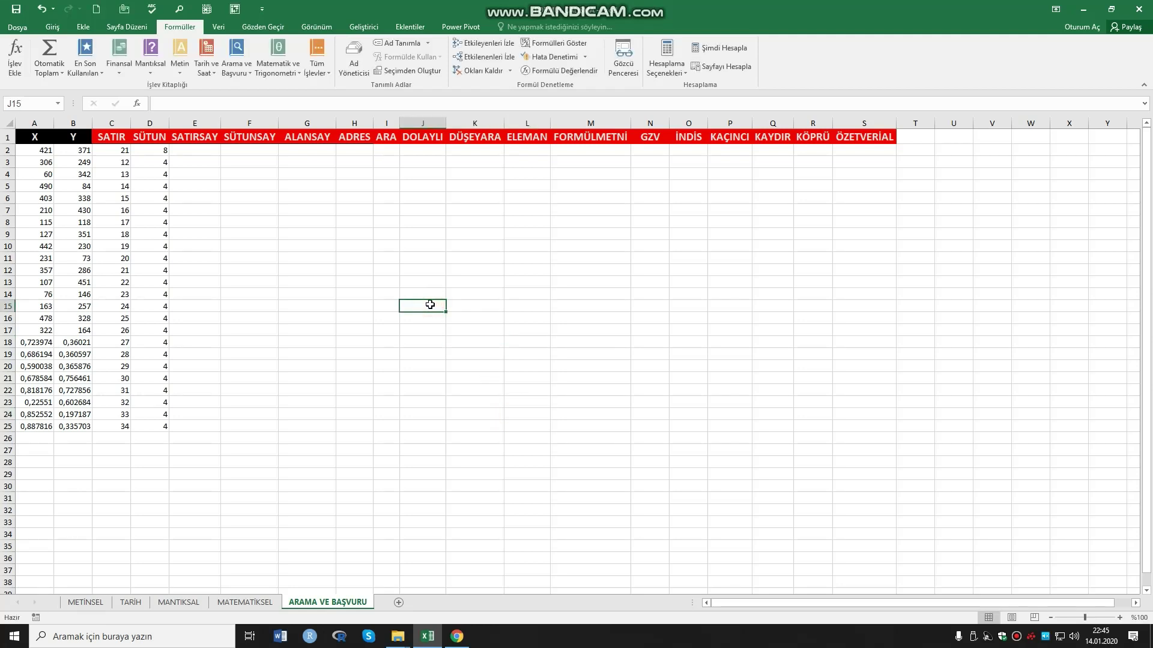
click(257, 200)
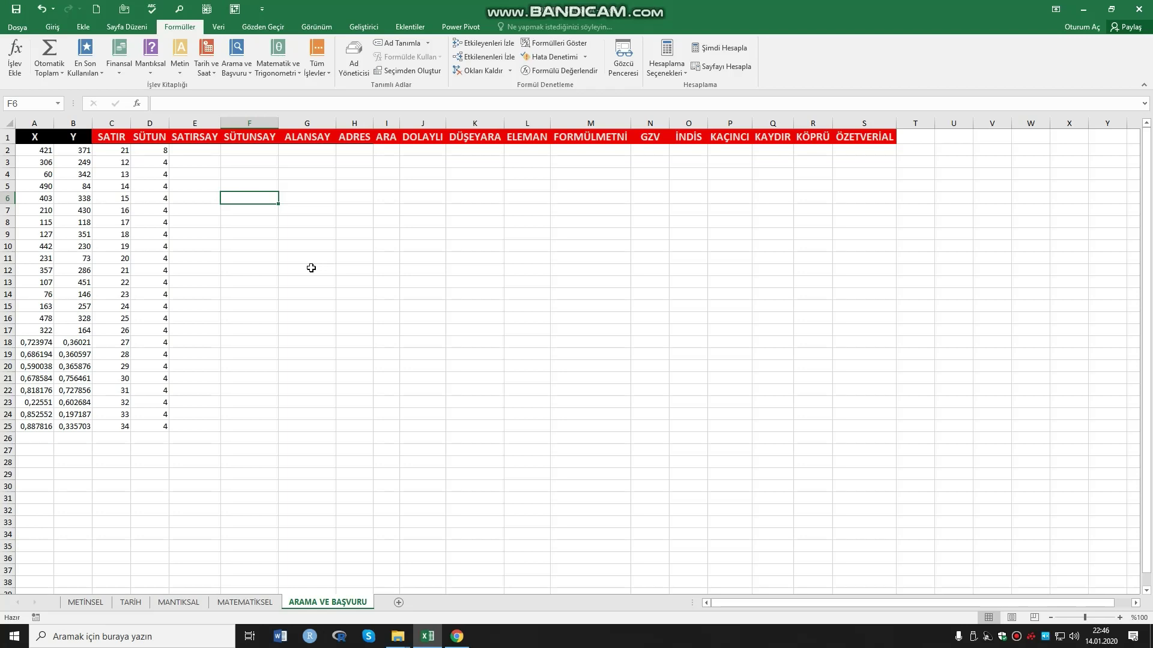
click(115, 173)
click(113, 199)
click(114, 247)
click(123, 174)
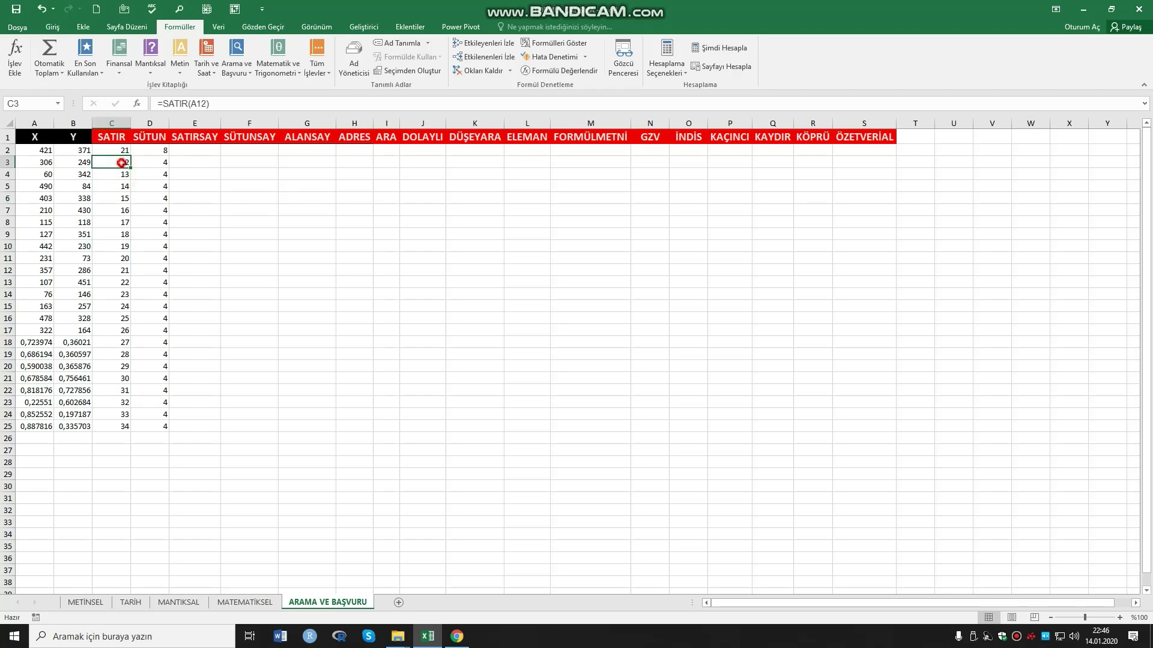
click(114, 198)
click(114, 247)
click(114, 163)
click(114, 210)
Step: Review the SÜTUN formulas in column D
click(157, 162)
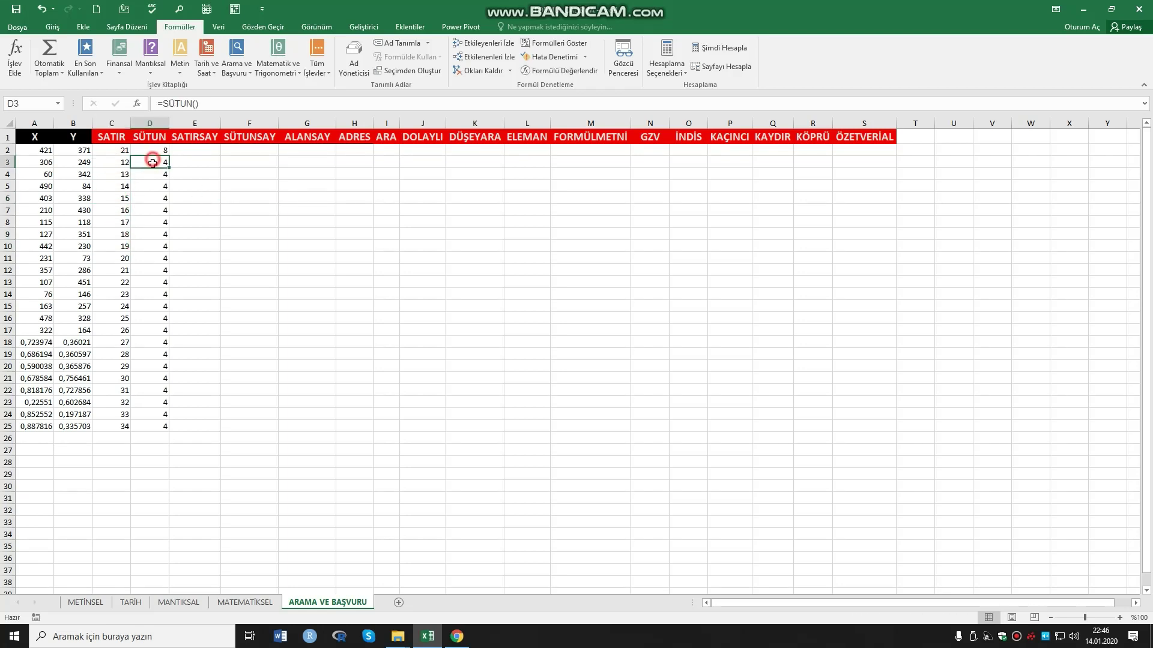
click(160, 186)
click(159, 210)
click(159, 258)
drag(159, 294, 159, 282)
click(153, 221)
click(160, 150)
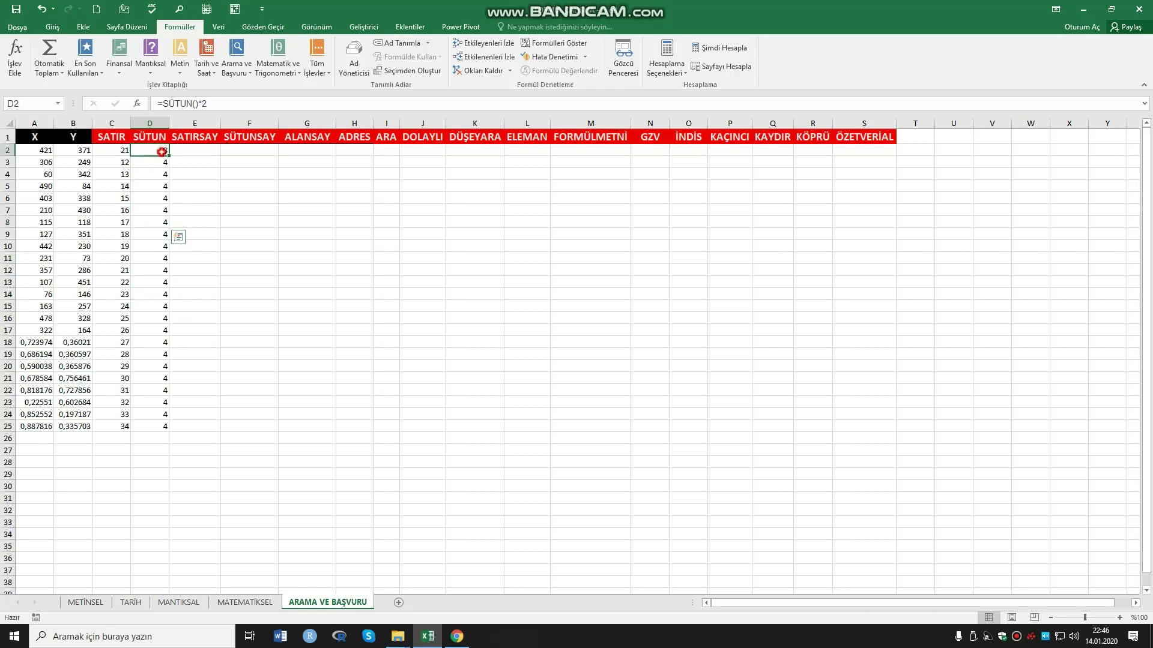
click(159, 186)
click(159, 259)
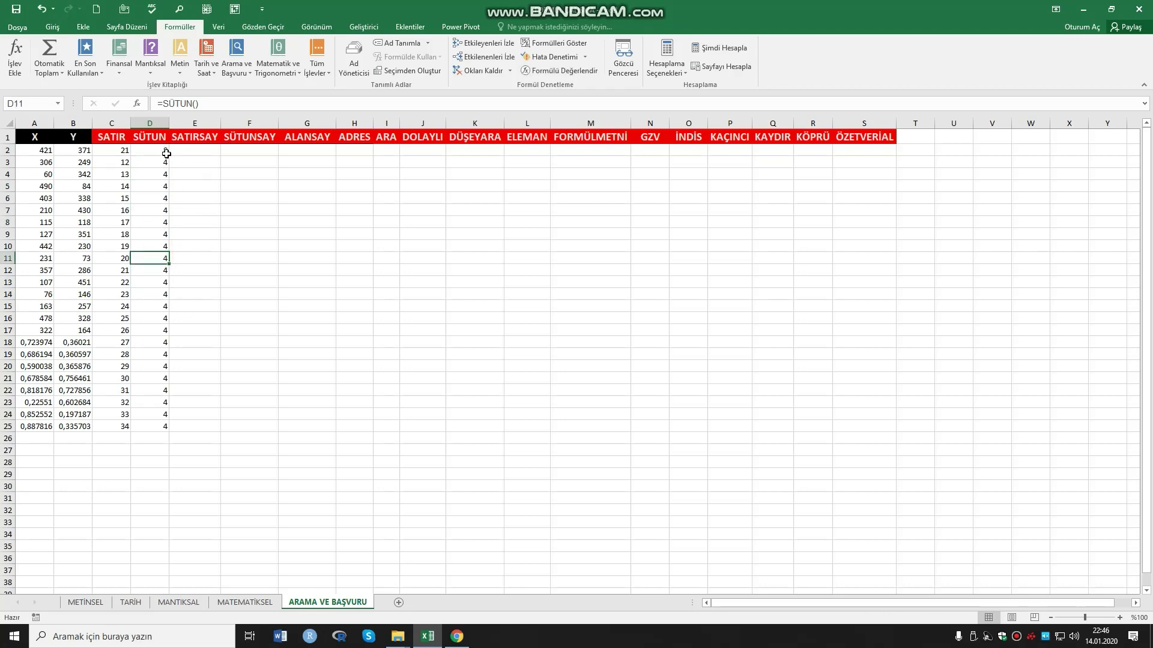
Step: Enter =SATIRSAY(A4) in E2, returning 1, and reopen the formula for editing
click(185, 154)
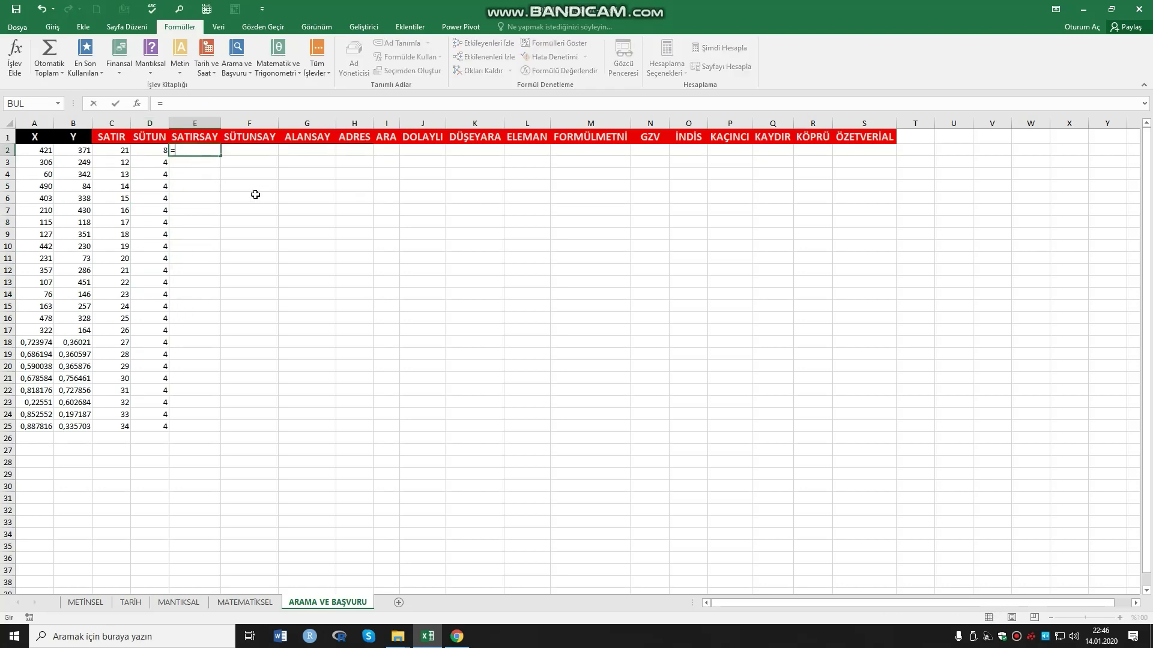
text(=SATIRSAY()
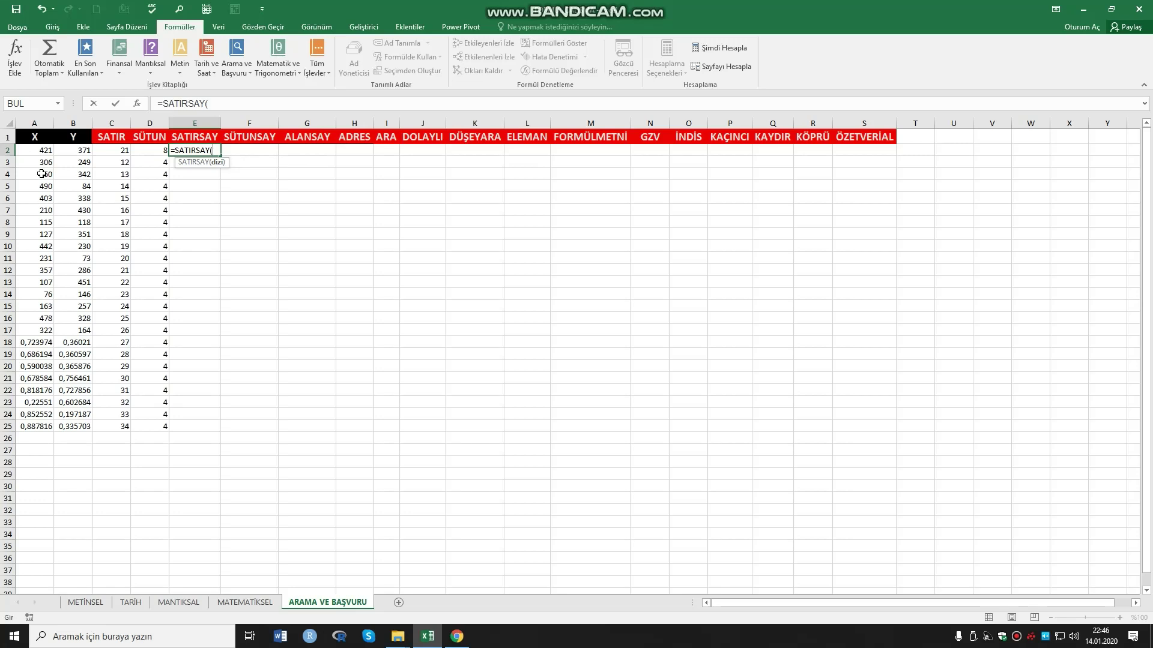
drag(41, 174, 45, 307)
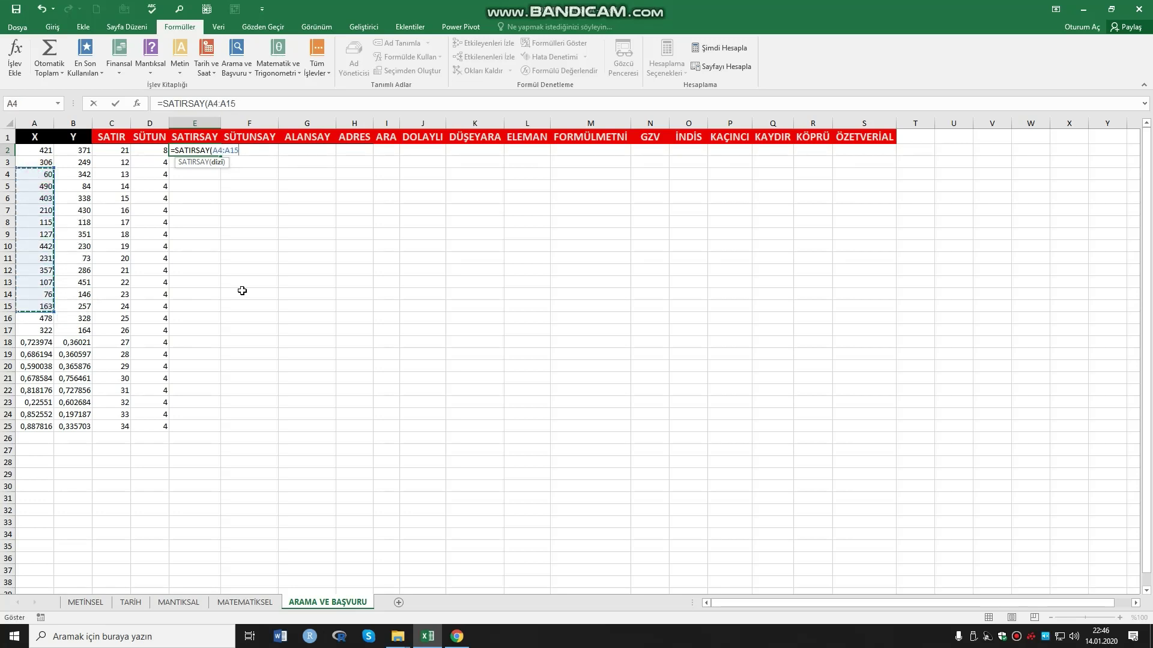
click(31, 175)
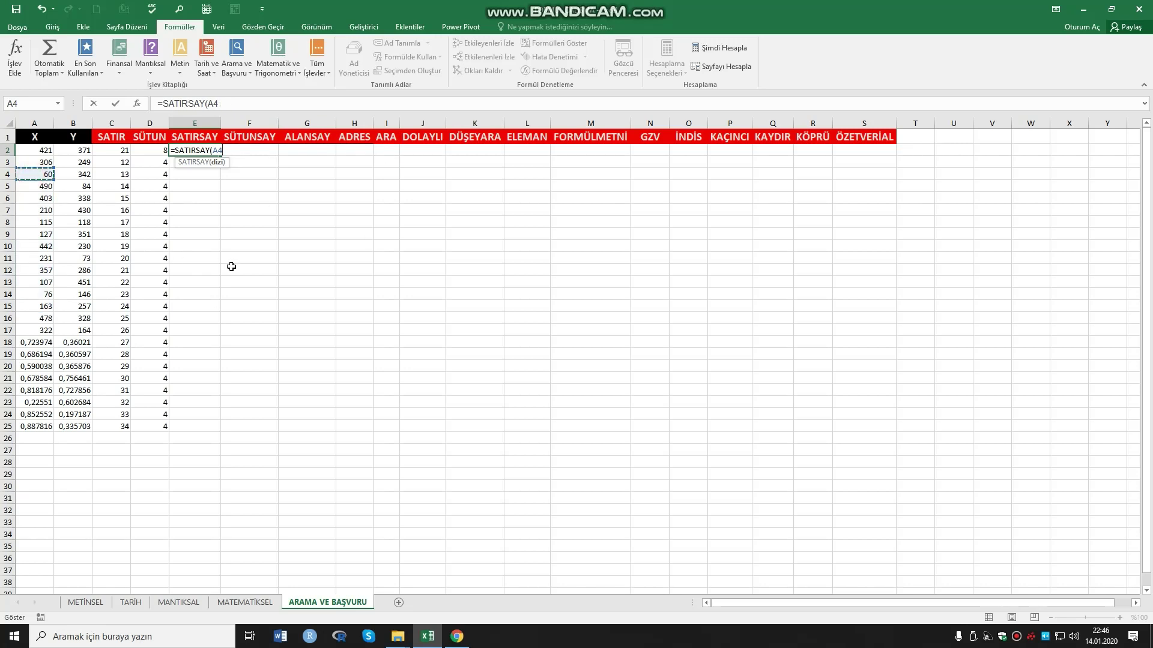
key(ctrl+Return)
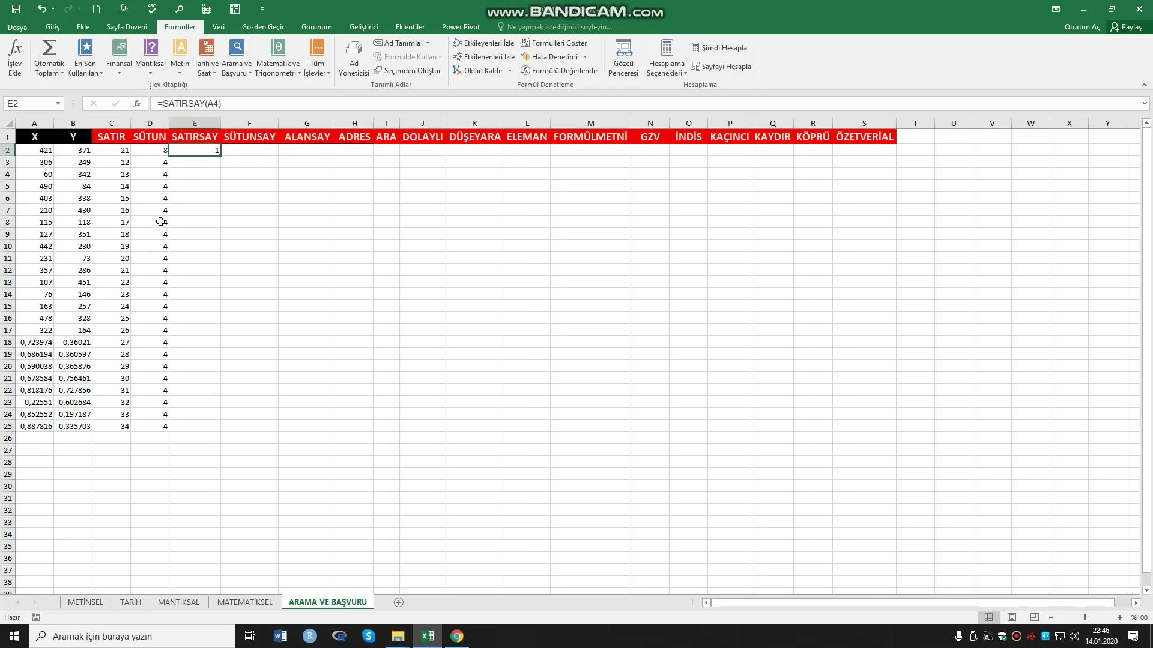
click(220, 105)
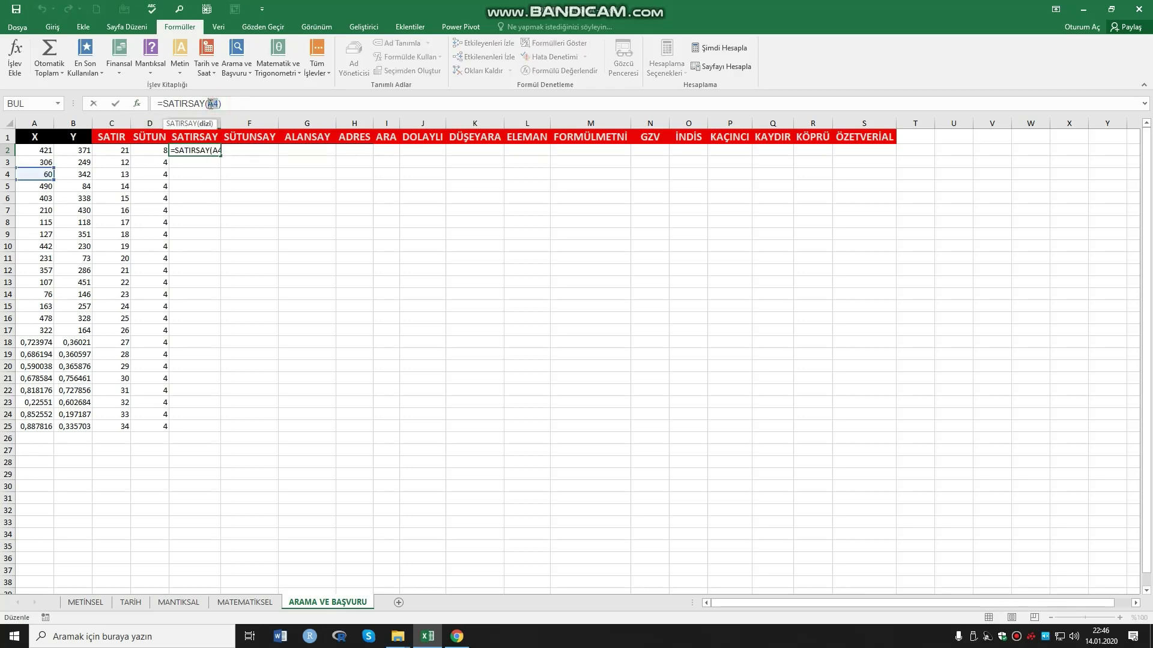
Step: Change E2's argument to A2:A17, giving 16, and check D2's error-checking options
key(BackSpace)
key(BackSpace)
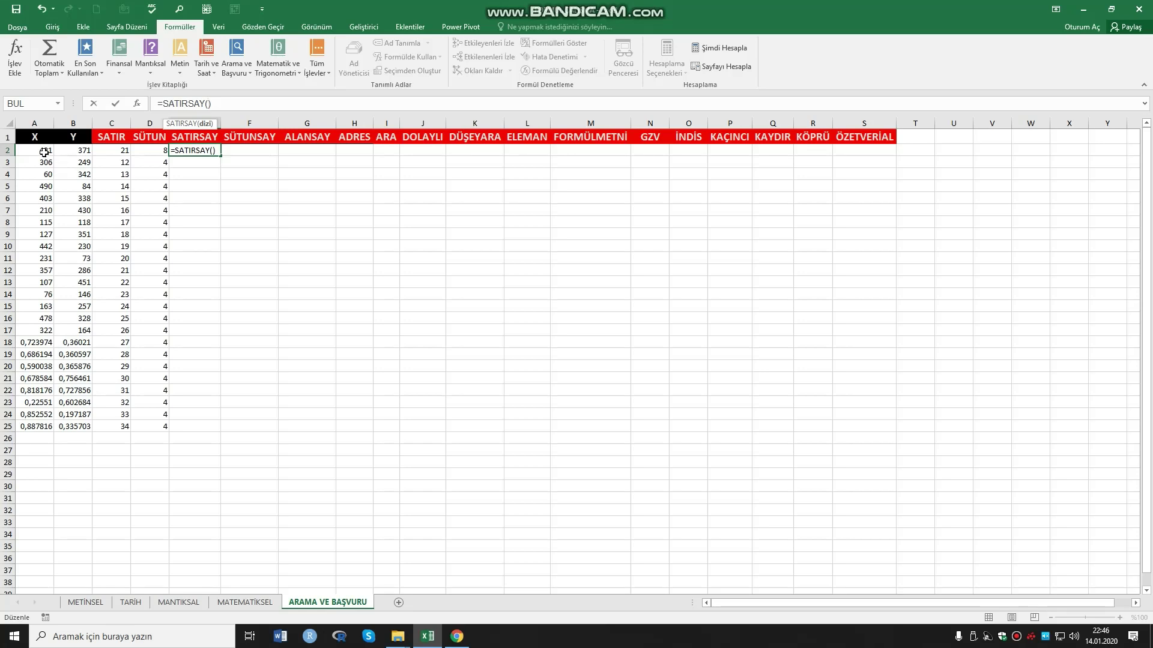
drag(45, 153, 43, 330)
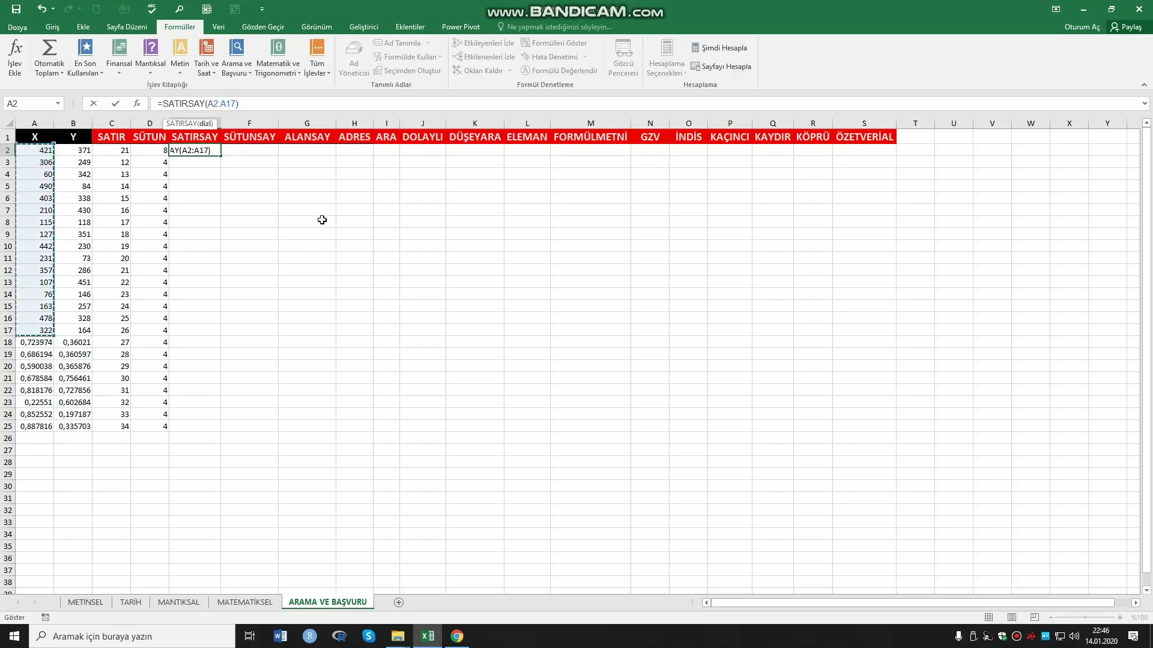
key(ctrl+Return)
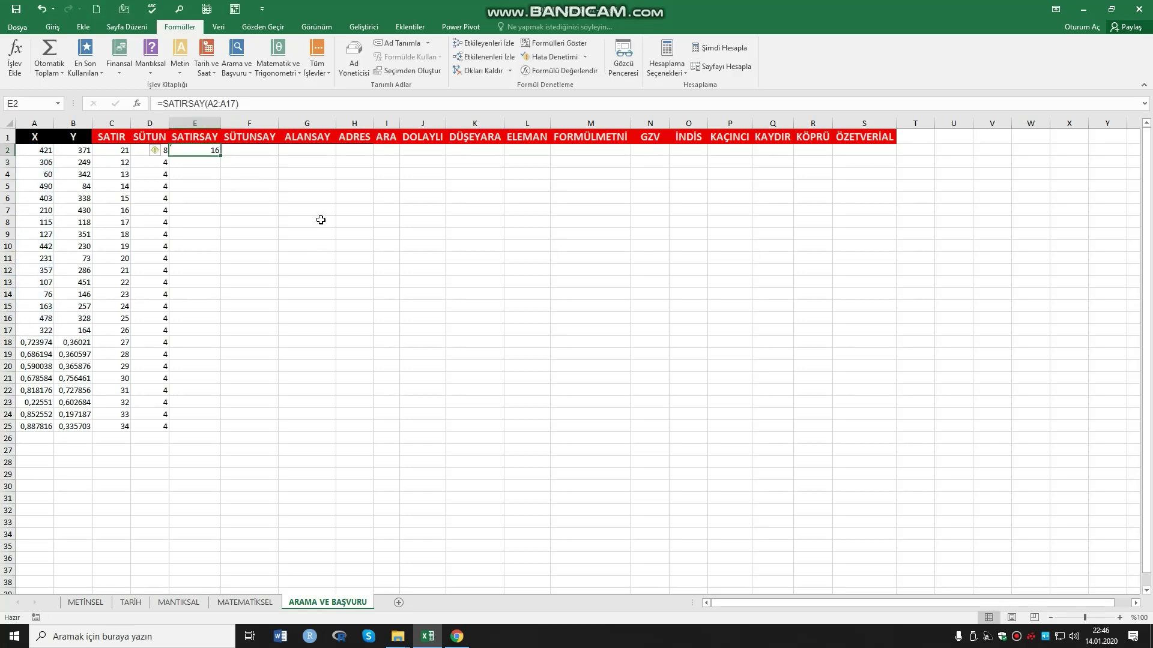
click(158, 151)
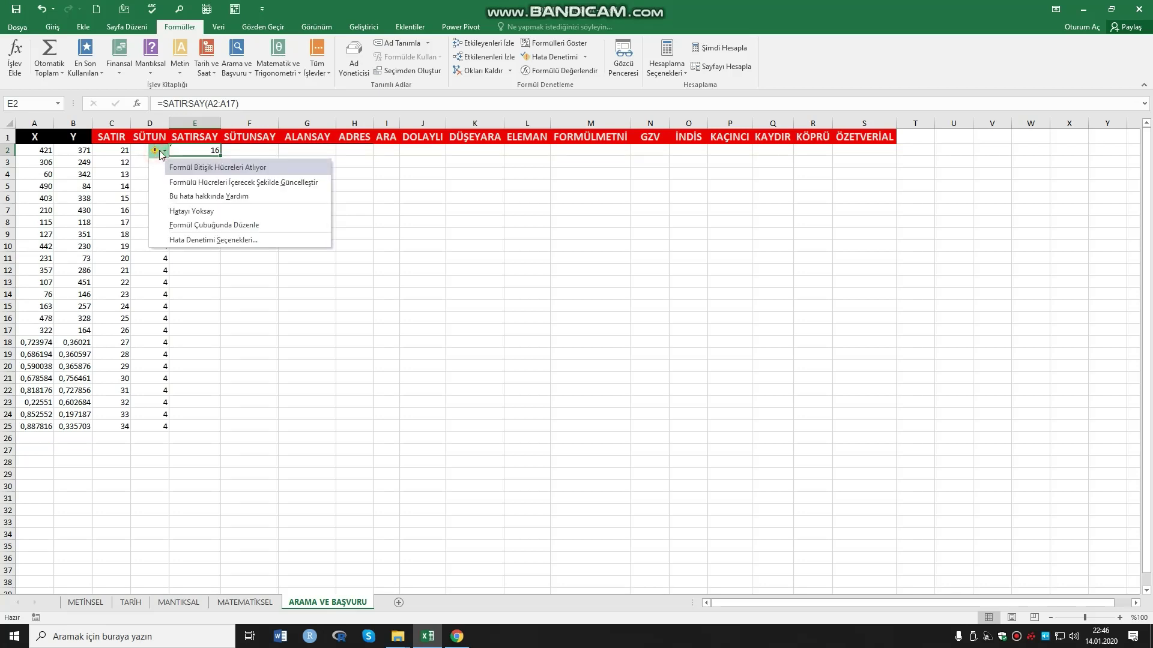
click(375, 350)
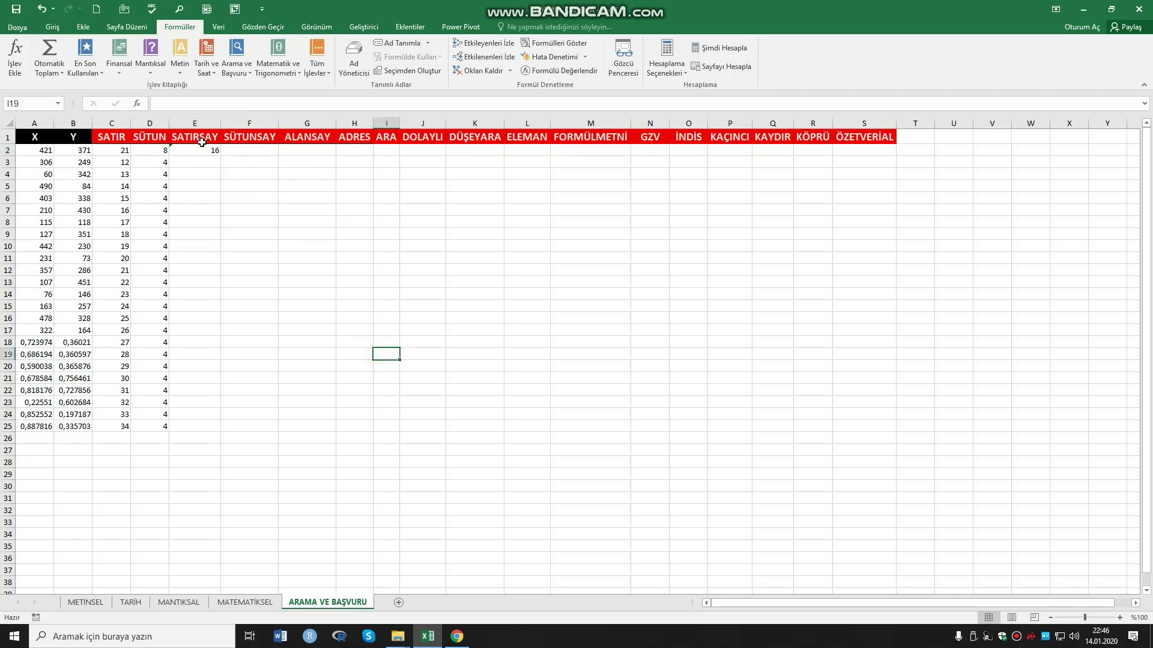
Step: Replace the range with A2:A12 so E2 returns 11, then reselect E2
click(200, 104)
drag(237, 104, 210, 104)
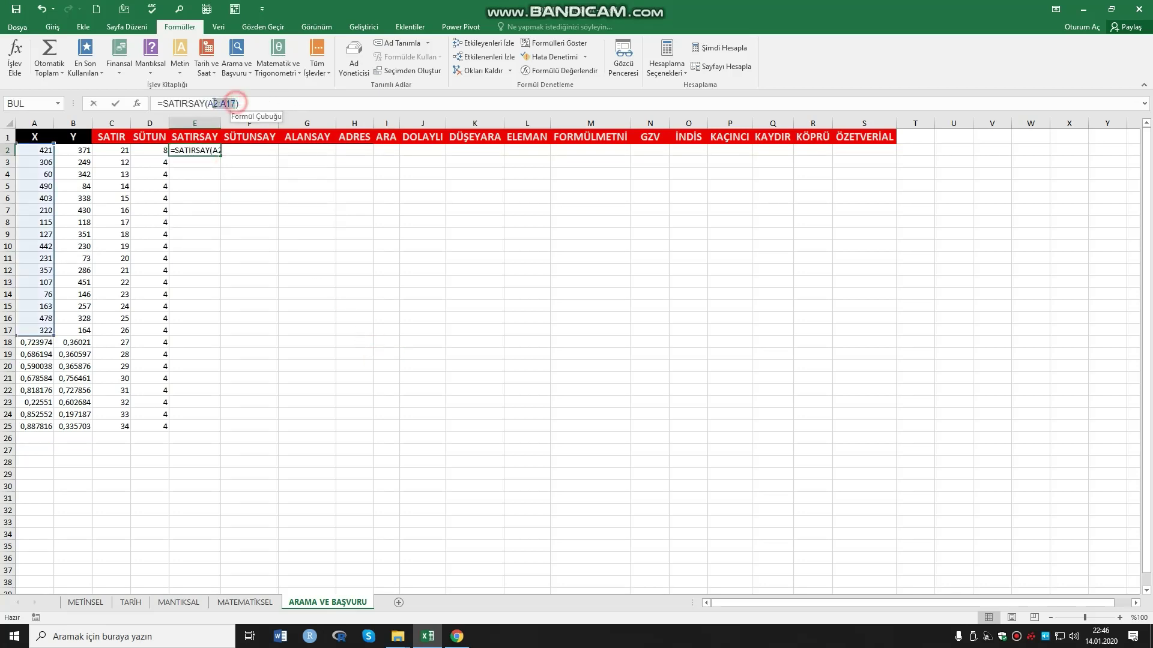
key(BackSpace)
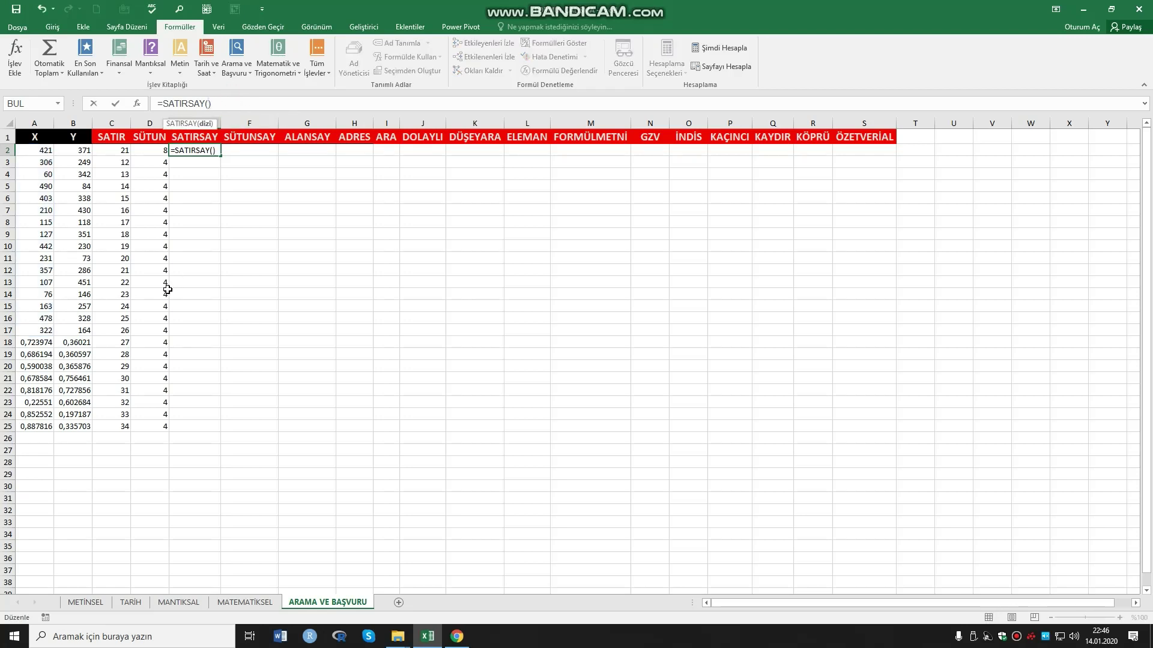
drag(40, 151, 45, 275)
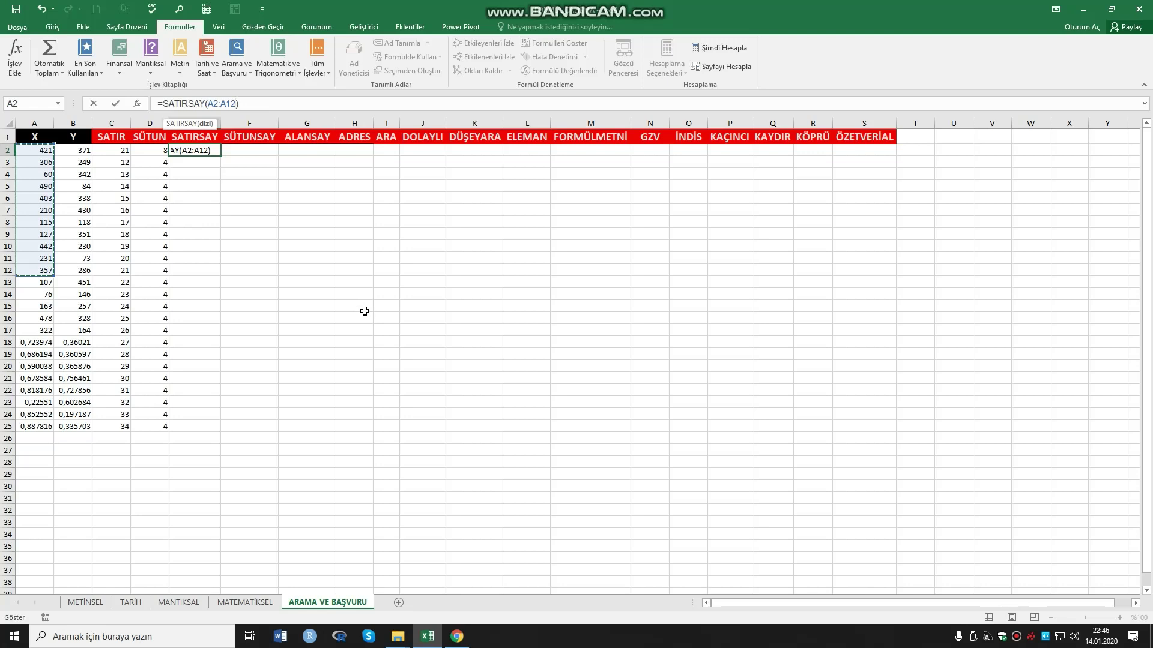
key(Return)
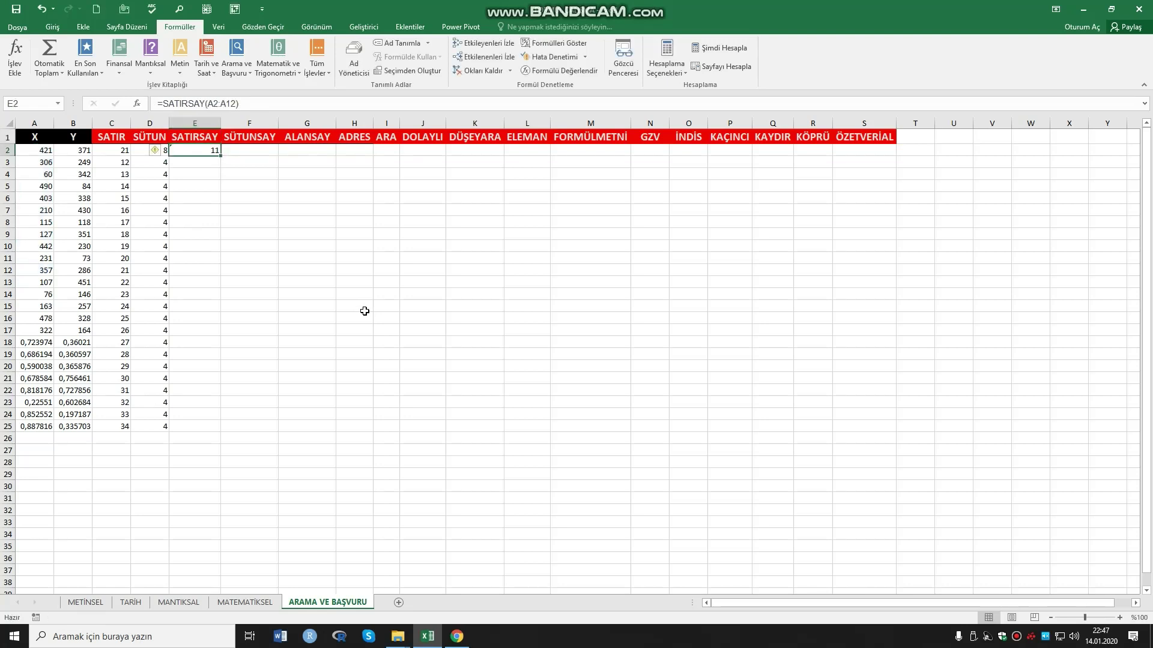
click(307, 270)
click(206, 150)
Step: Clear E2 and enter =SATIRSAY(A3:A25) via autocomplete, returning 23
key(Delete)
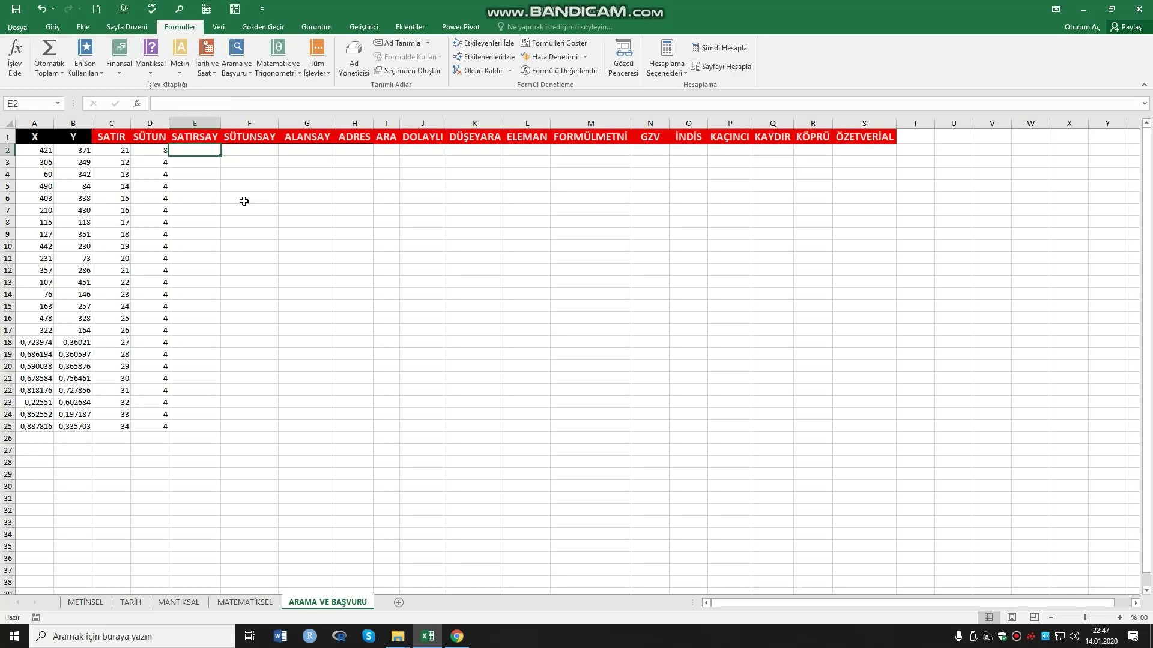
click(204, 175)
click(201, 152)
text(=satir)
key(Down)
key(Tab)
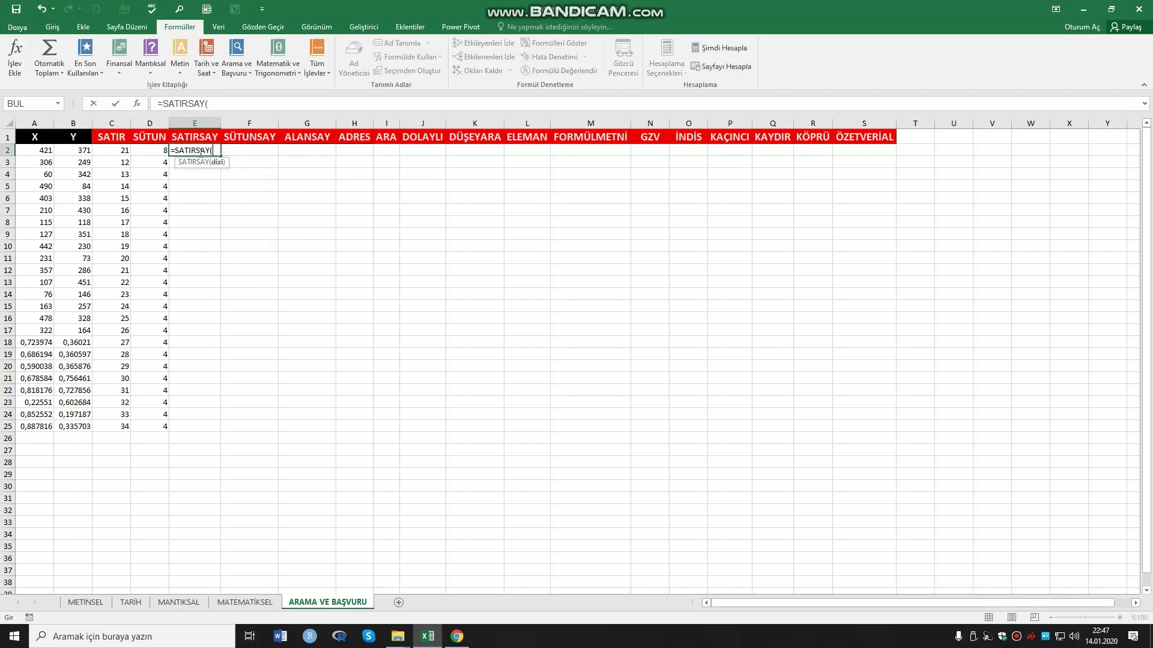
drag(45, 161, 39, 426)
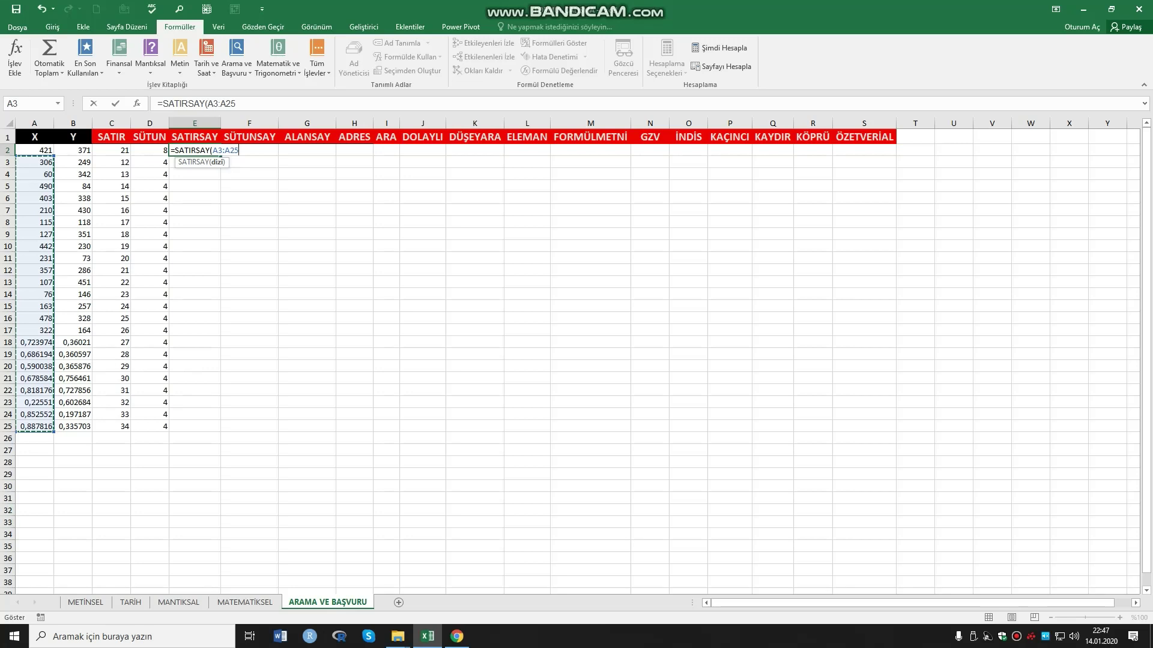
key(ctrl+Return)
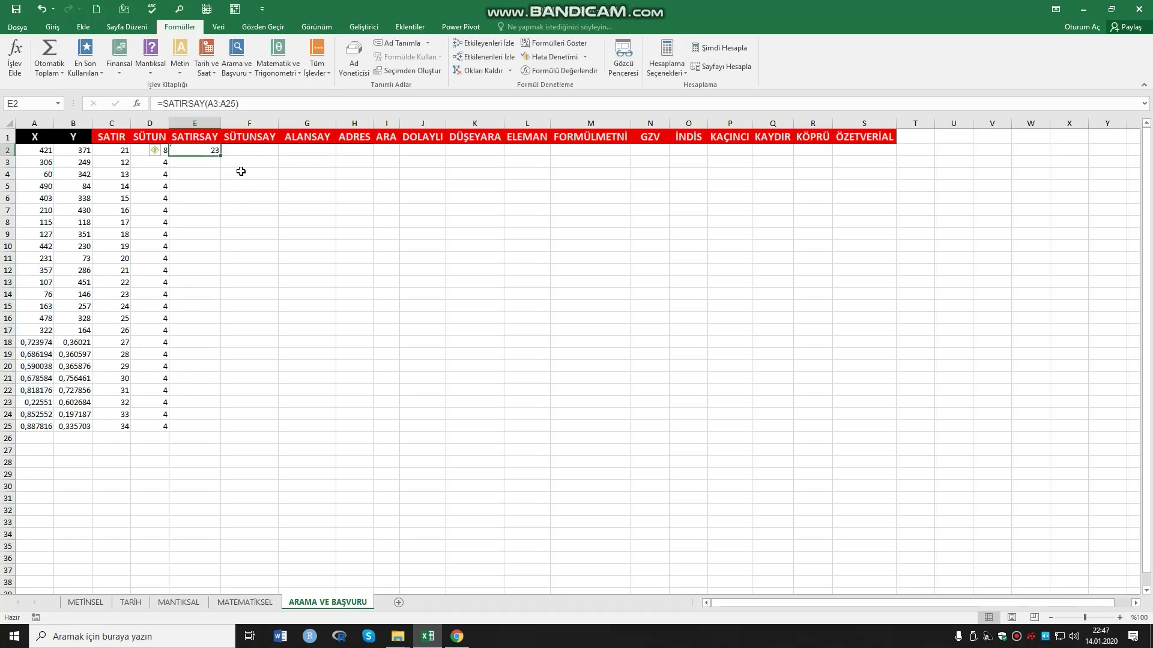
drag(220, 155, 218, 427)
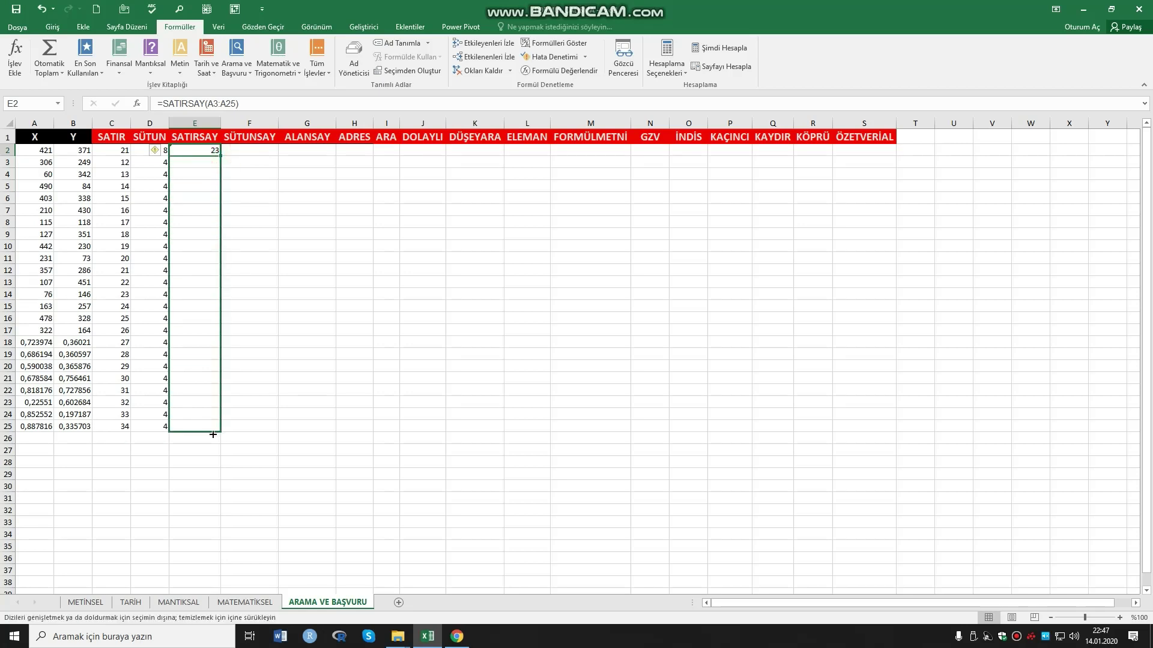
click(211, 245)
click(198, 318)
click(198, 378)
click(207, 258)
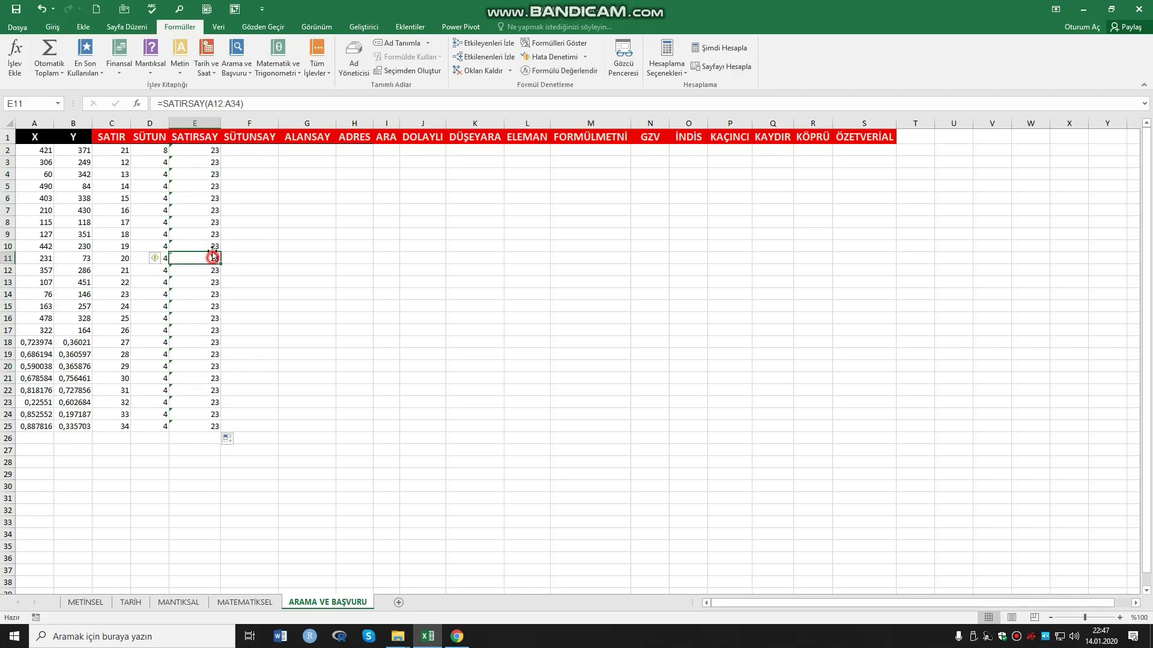
click(205, 198)
click(204, 246)
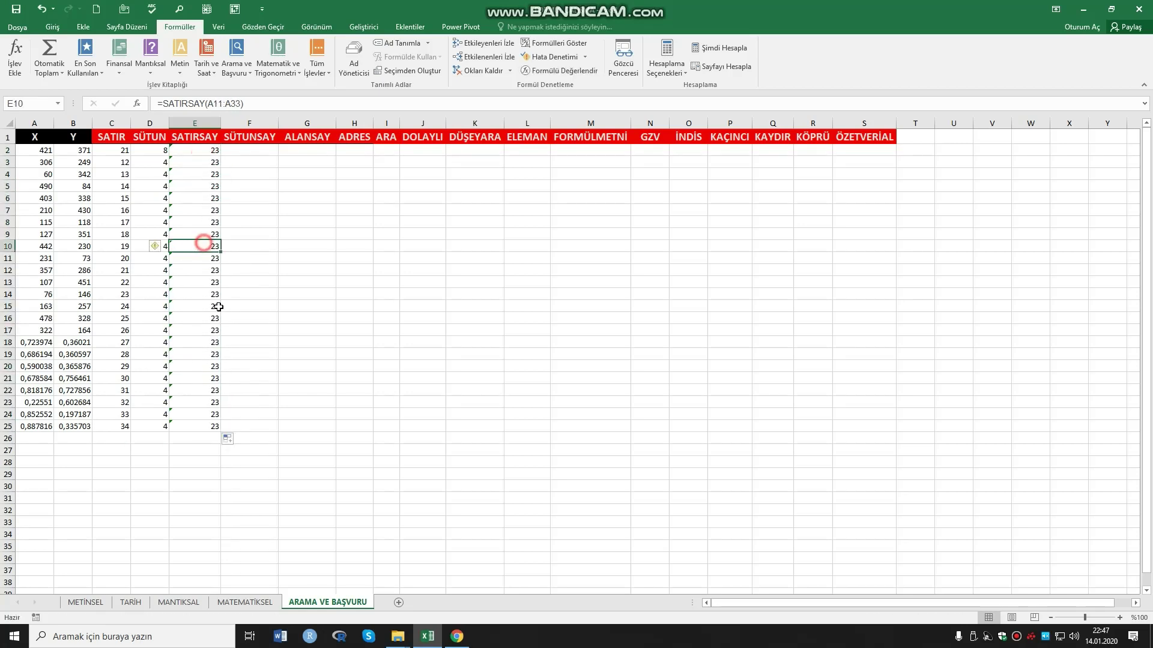
click(204, 187)
click(204, 258)
click(214, 364)
click(213, 423)
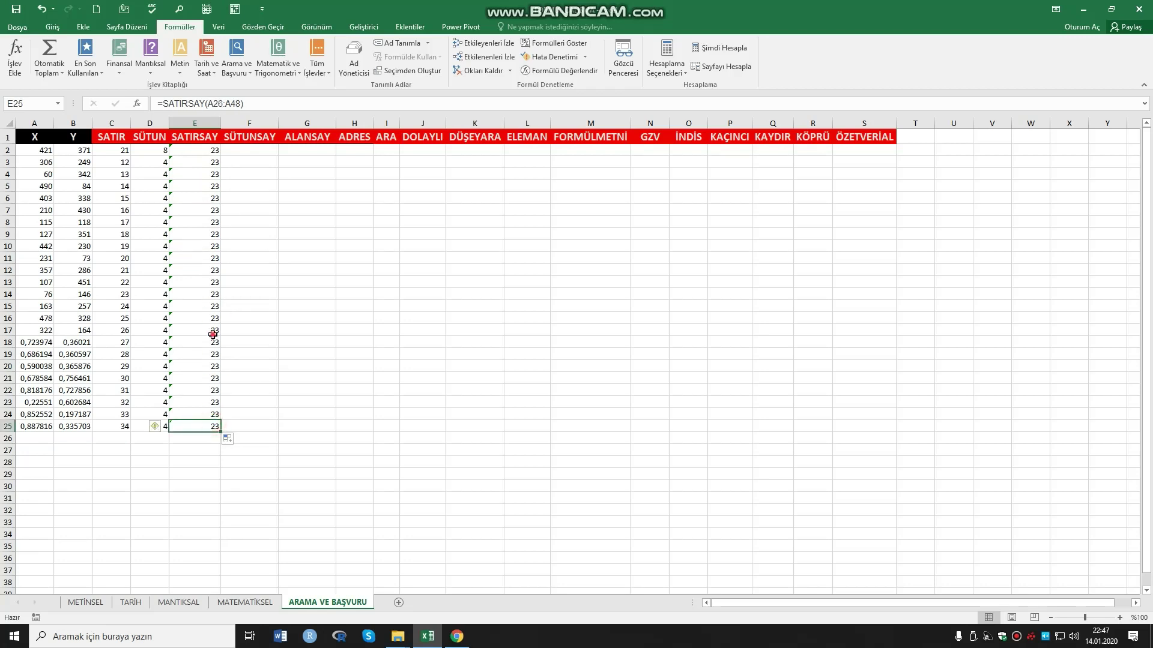
click(212, 334)
drag(211, 223, 212, 211)
click(201, 151)
click(204, 186)
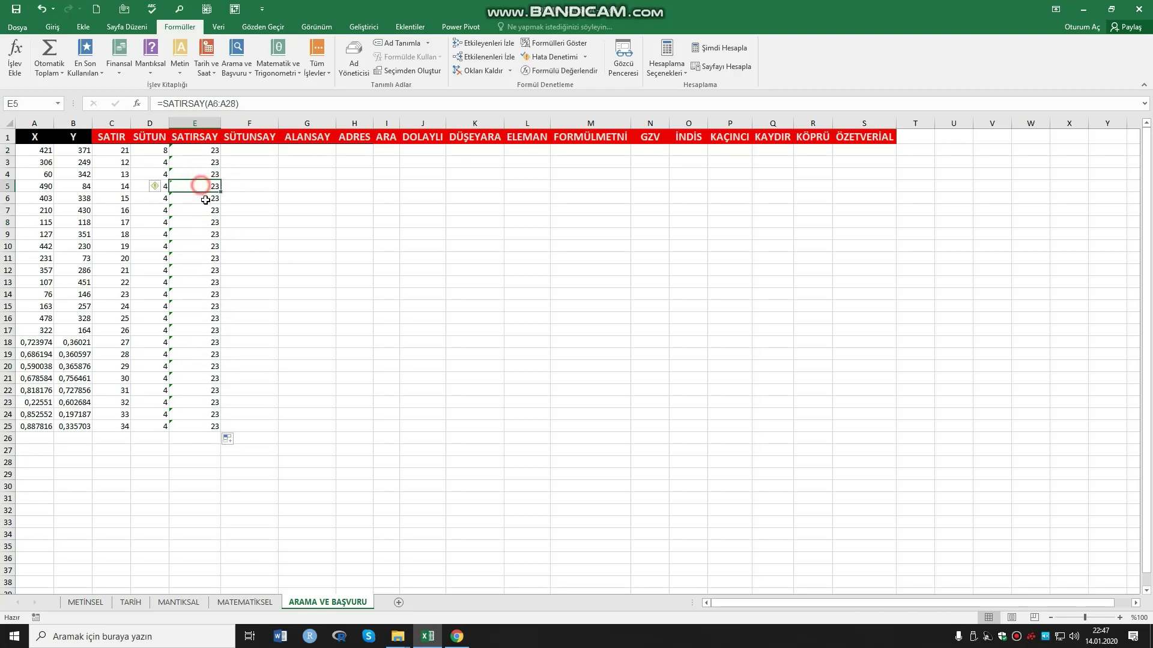
click(206, 207)
click(197, 155)
click(163, 151)
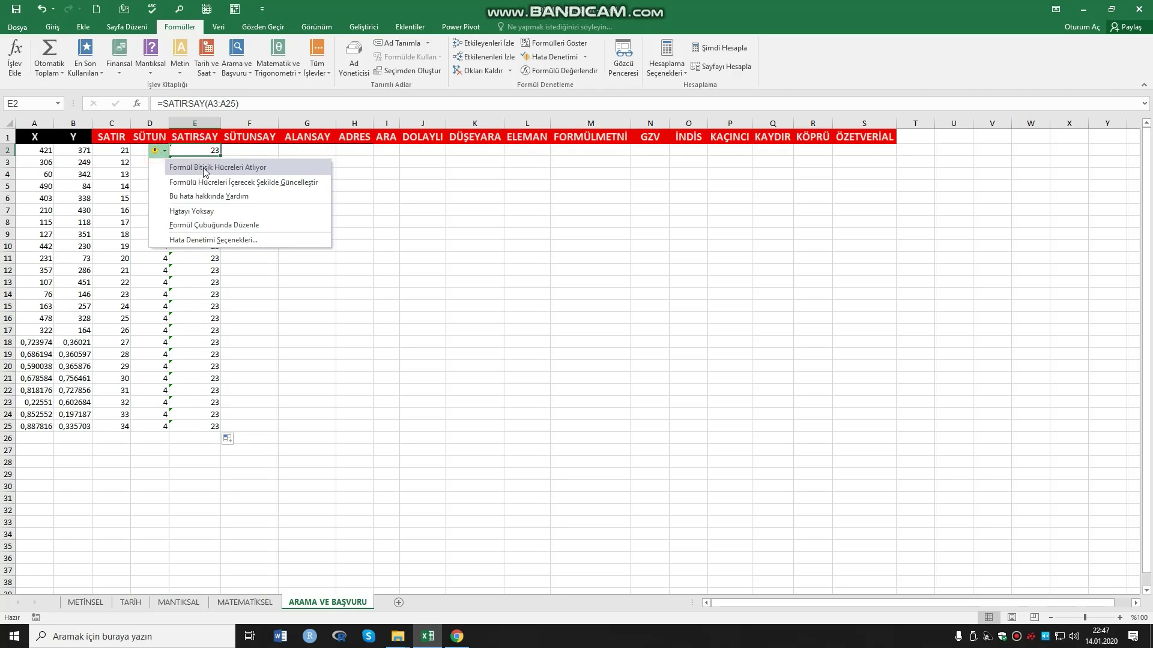
click(312, 198)
Step: Enter =SÜTUNSAY(E2:E25) in F2 via autocomplete, returning 1, then select column E
click(252, 152)
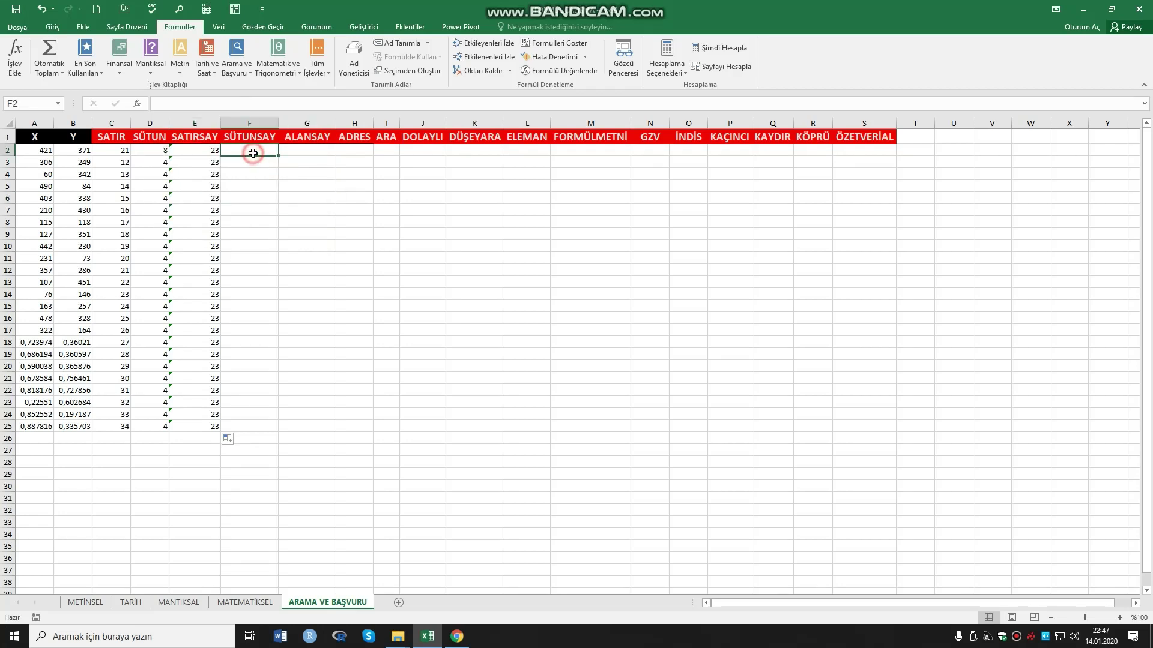
text(=s)
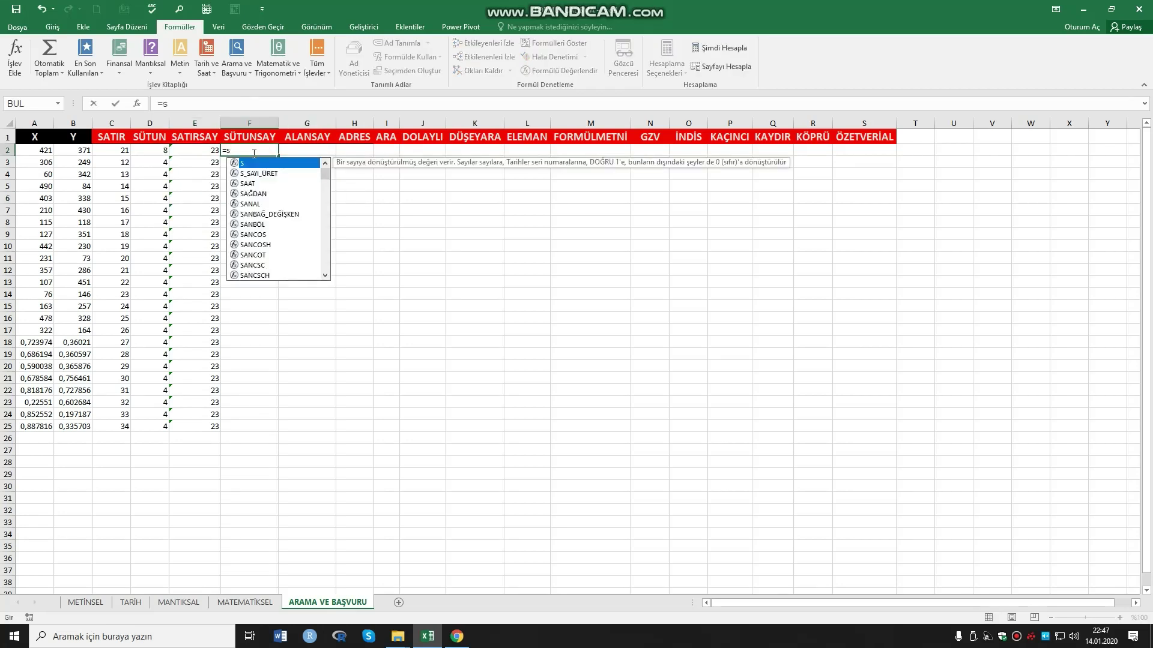
text(ütuns)
key(Tab)
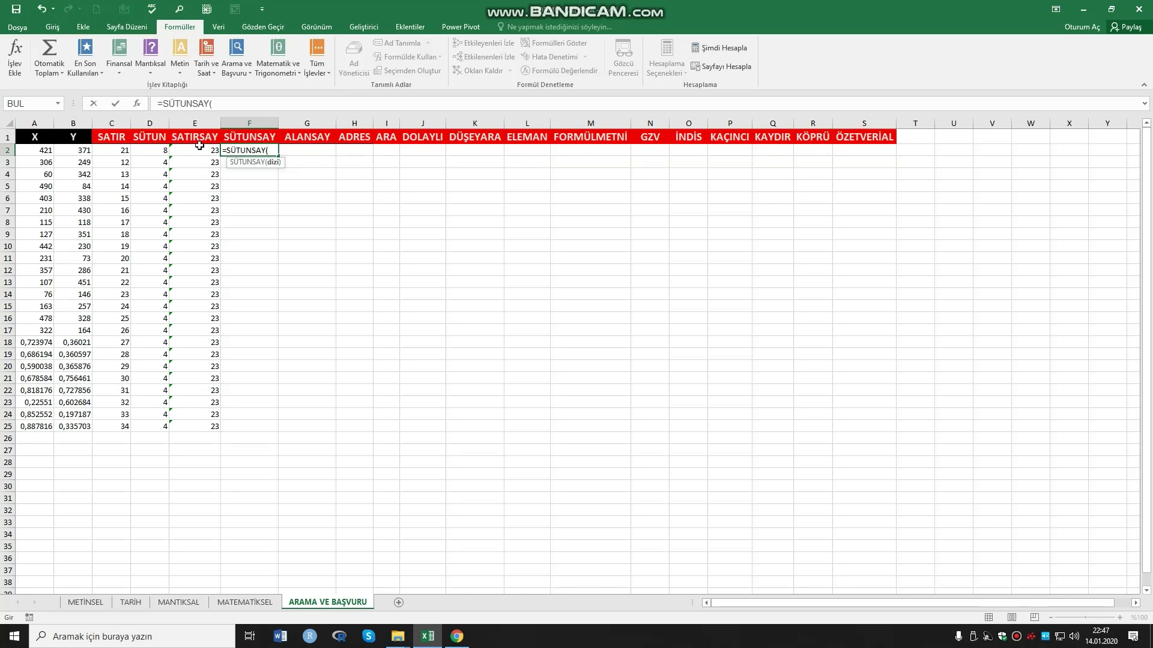
drag(198, 150, 201, 428)
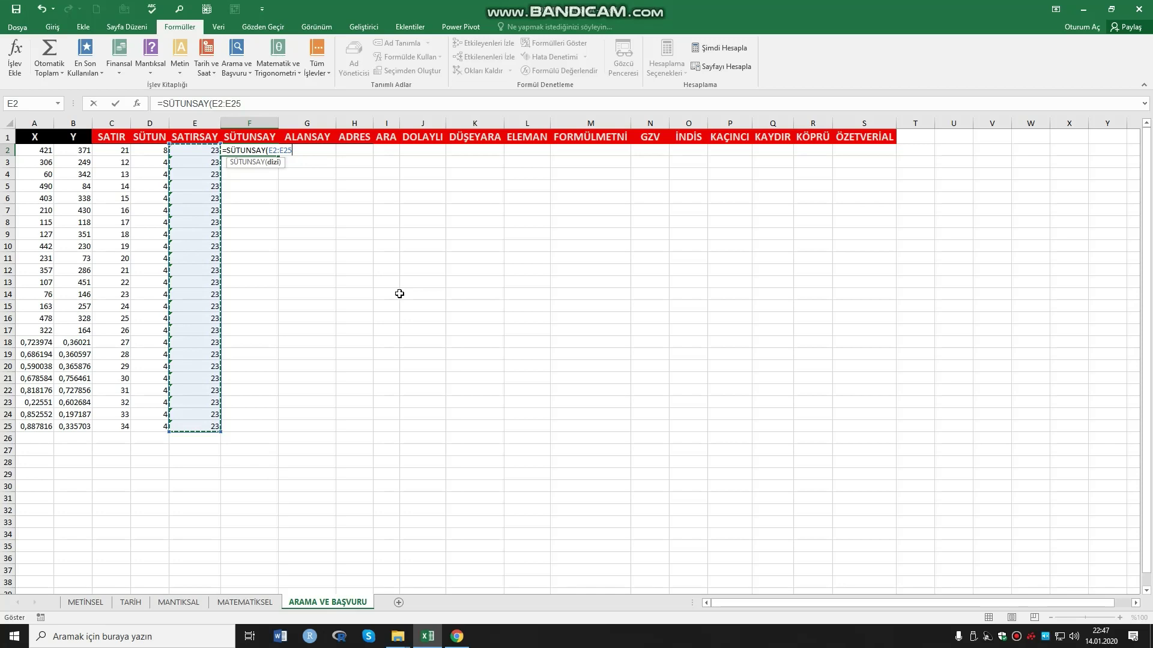
key(Return)
key(Up)
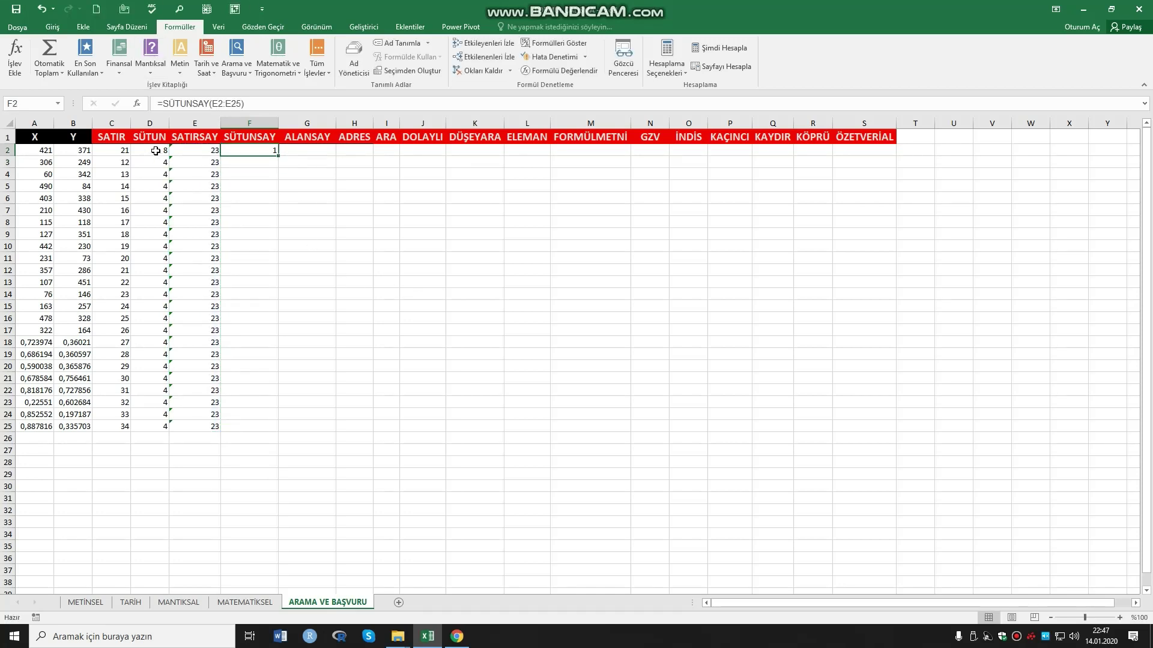
click(194, 123)
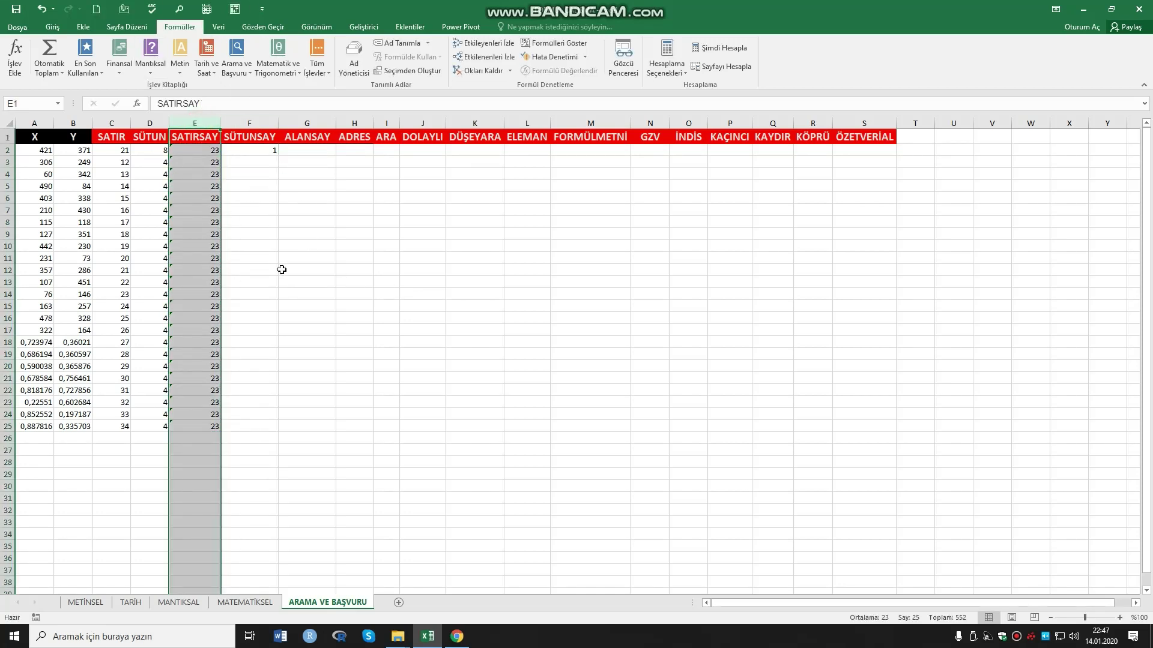
Step: Enter =SÜTUNSAY(A4:E11) in F3 from the autocomplete list, returning 5
click(268, 160)
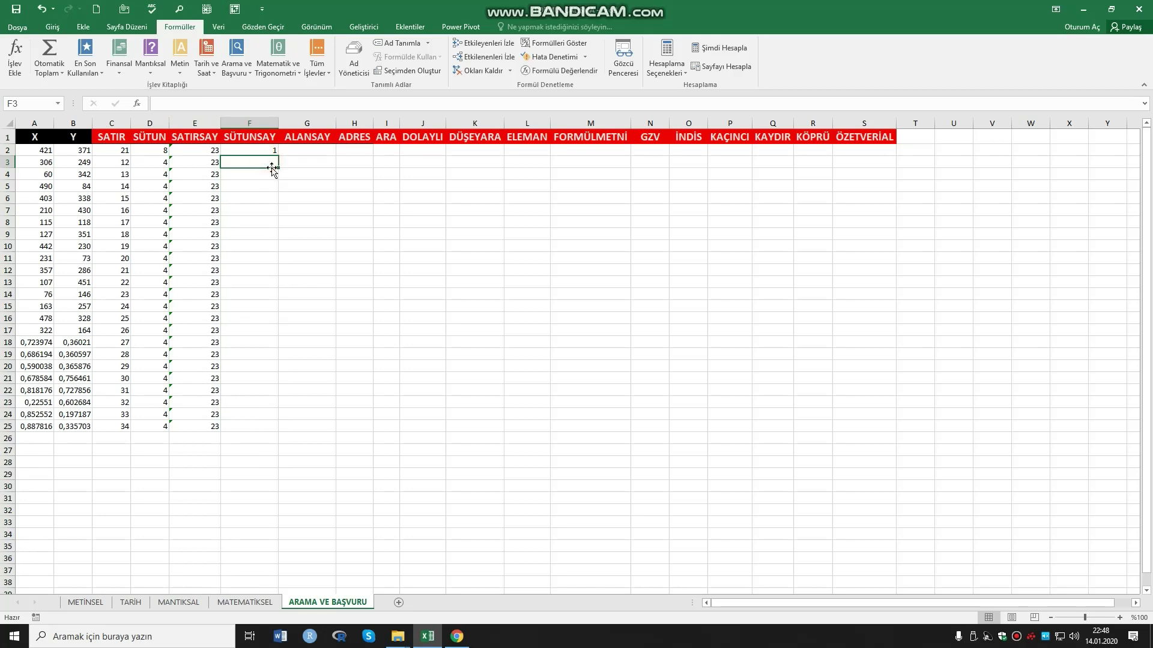
text(=süt)
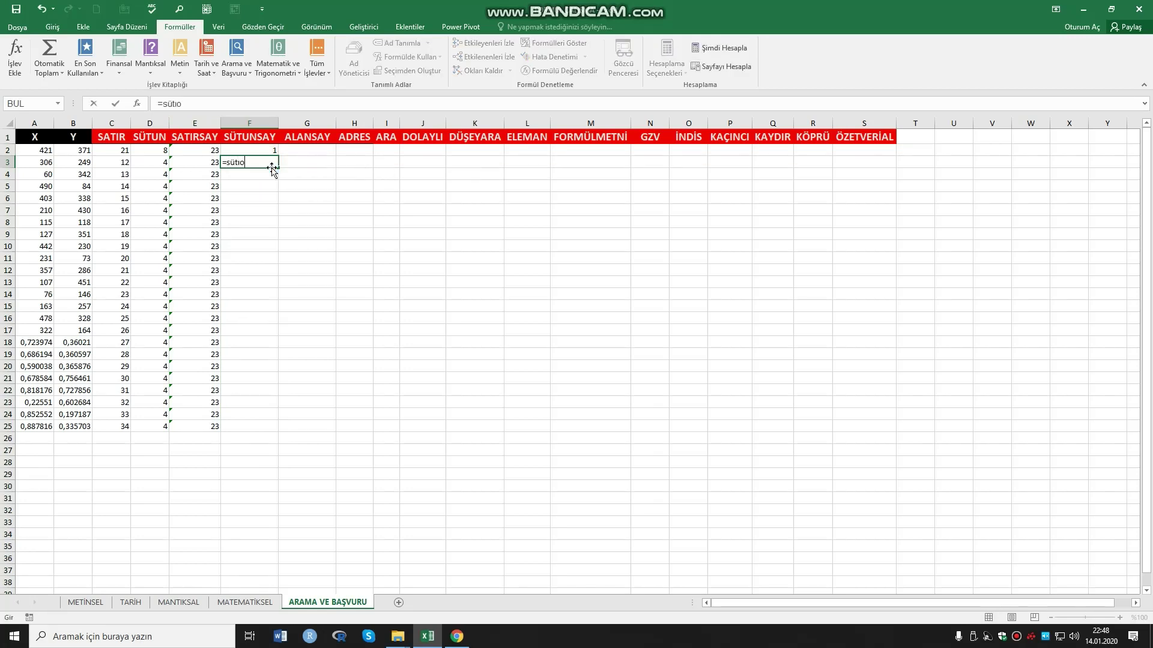
double_click(256, 185)
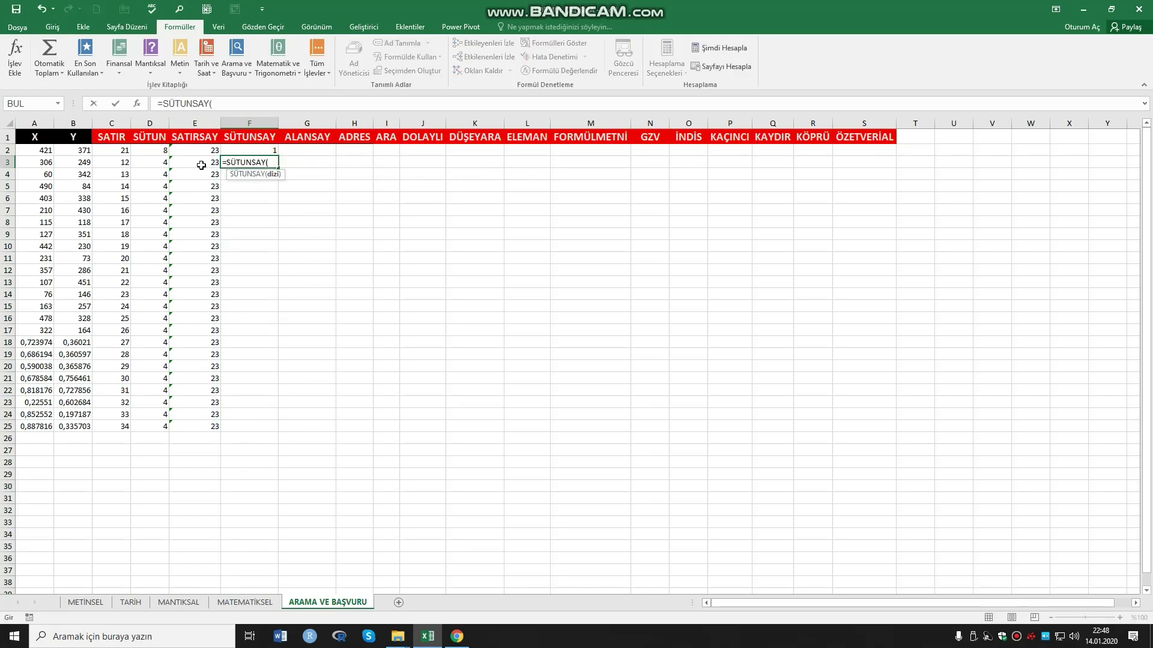
click(39, 174)
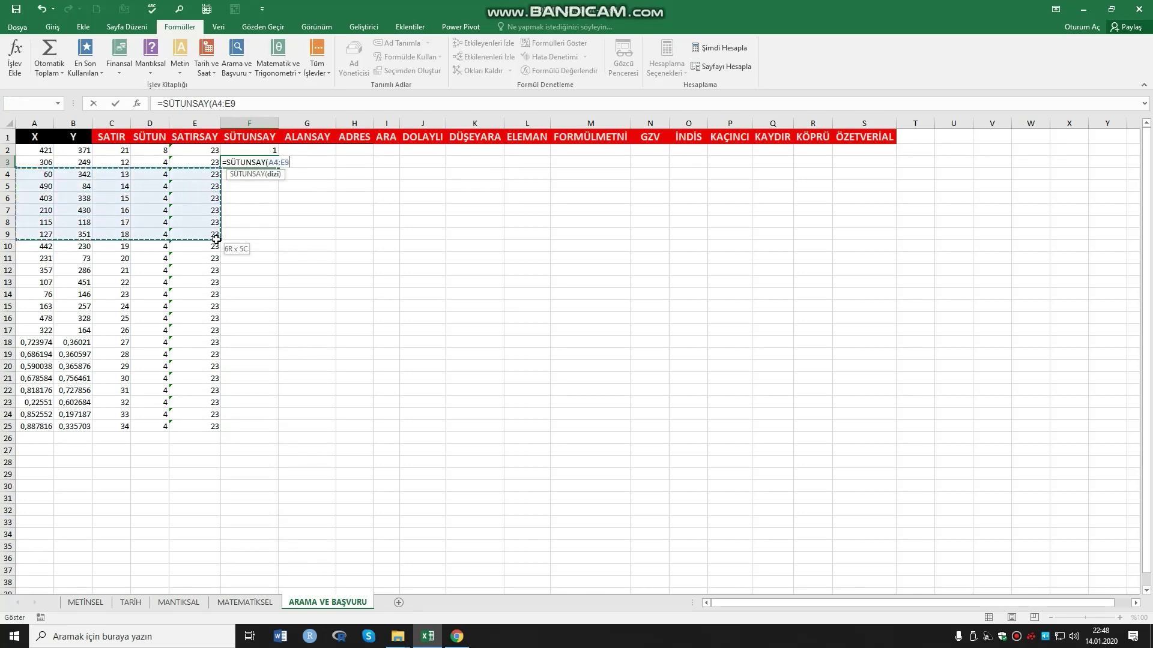
drag(39, 175, 217, 257)
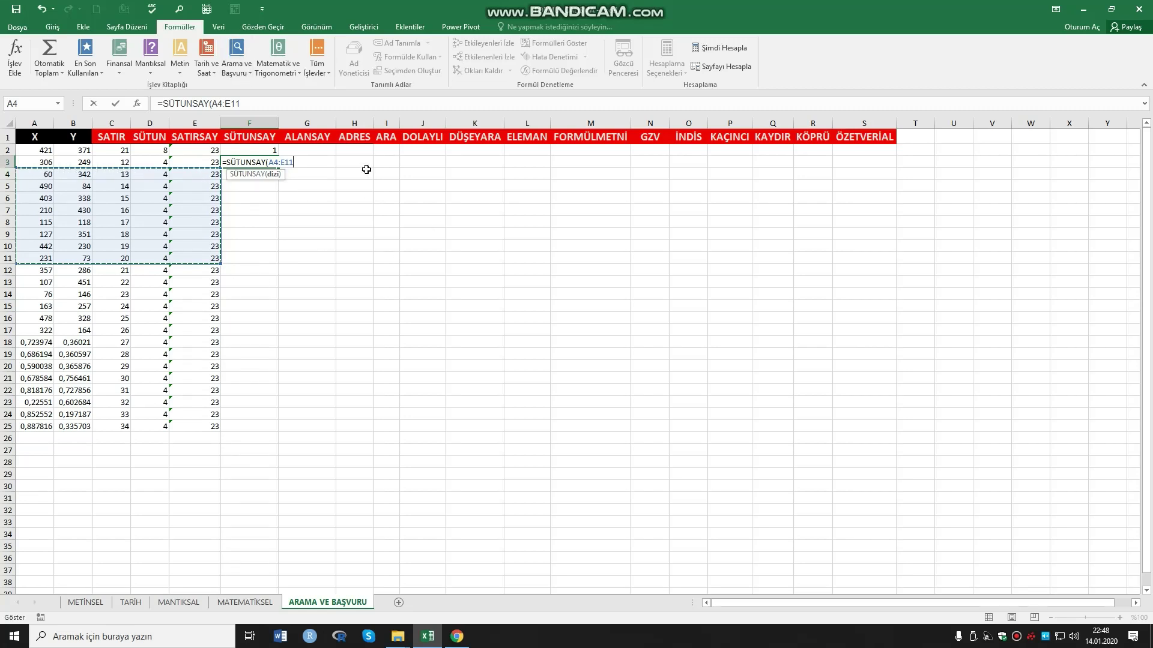
key(Return)
key(Up)
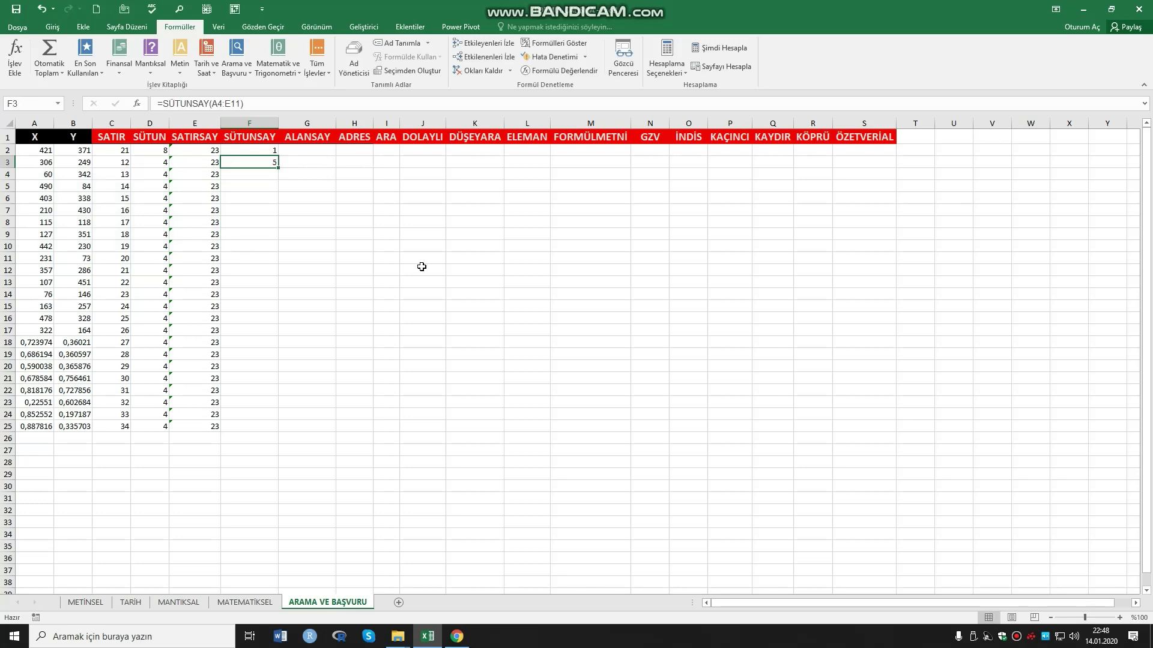
Step: Fill F3's SÜTUNSAY formula down to F25, each cell returning 5
drag(278, 168, 273, 425)
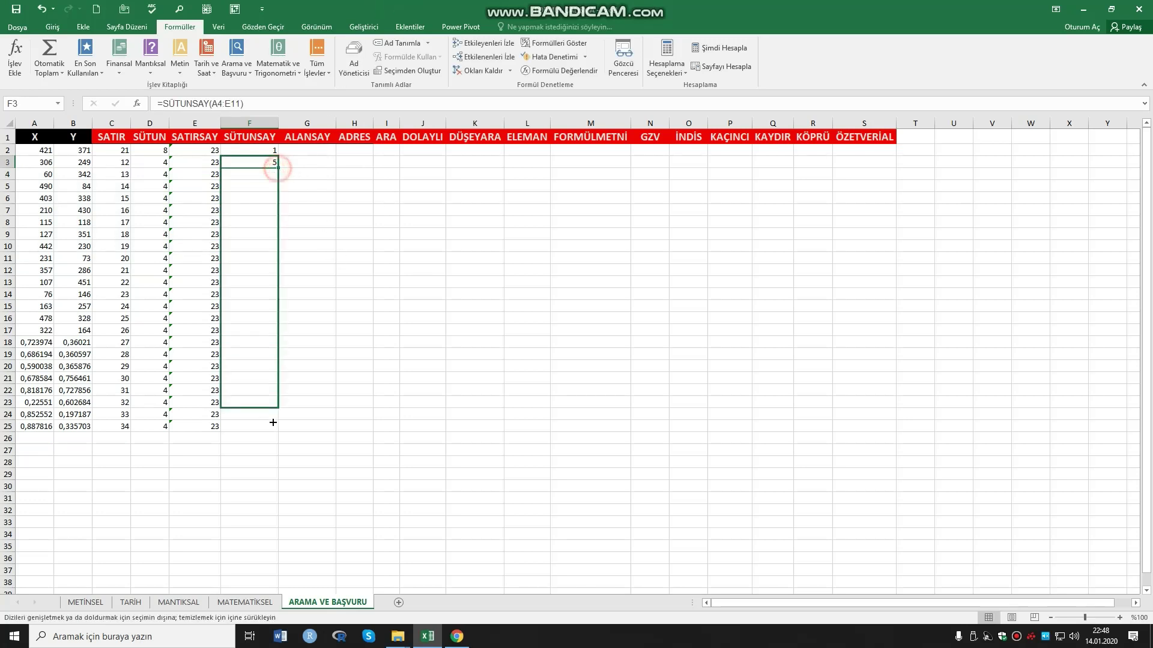
click(267, 228)
click(268, 173)
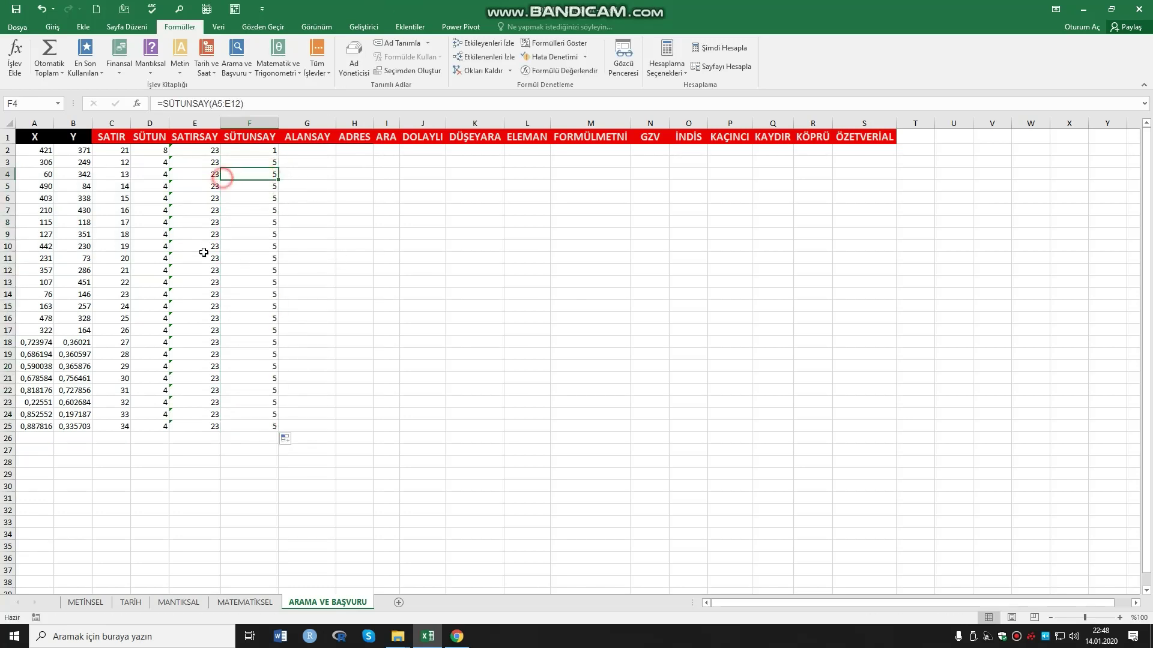
Step: Review the SATIRSAY formulas in column E and the copied SÜTUNSAY formulas in column F
click(200, 199)
click(200, 283)
click(203, 344)
click(201, 233)
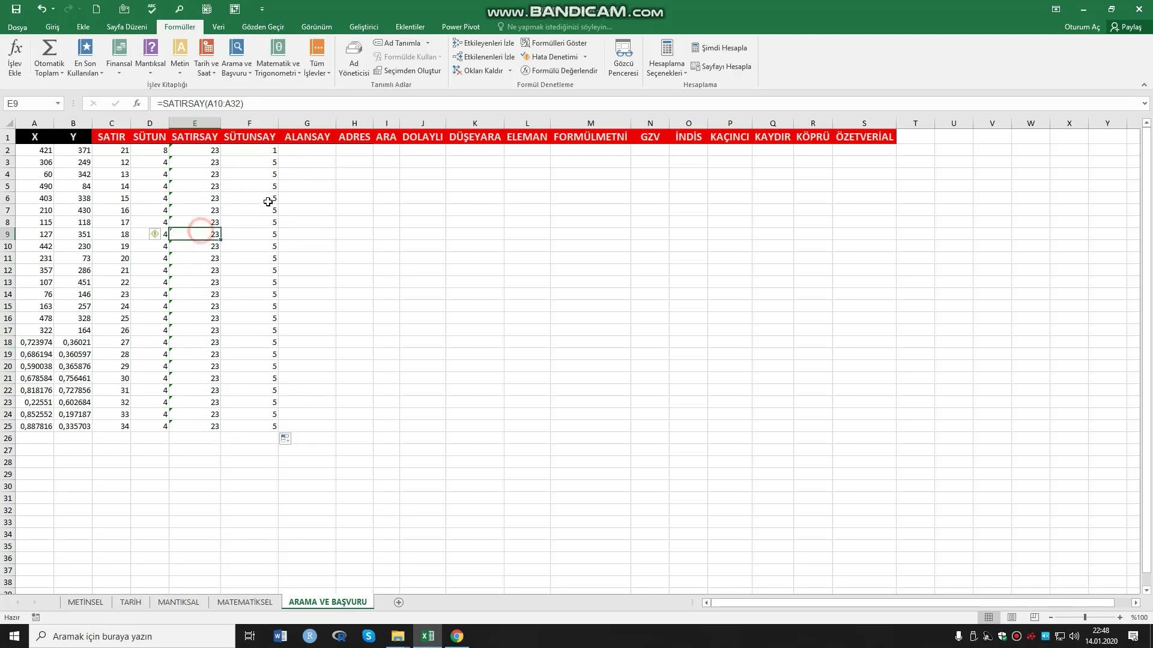
click(268, 199)
click(202, 189)
click(203, 278)
click(199, 375)
click(206, 228)
click(194, 182)
click(205, 273)
click(280, 219)
click(205, 198)
click(251, 236)
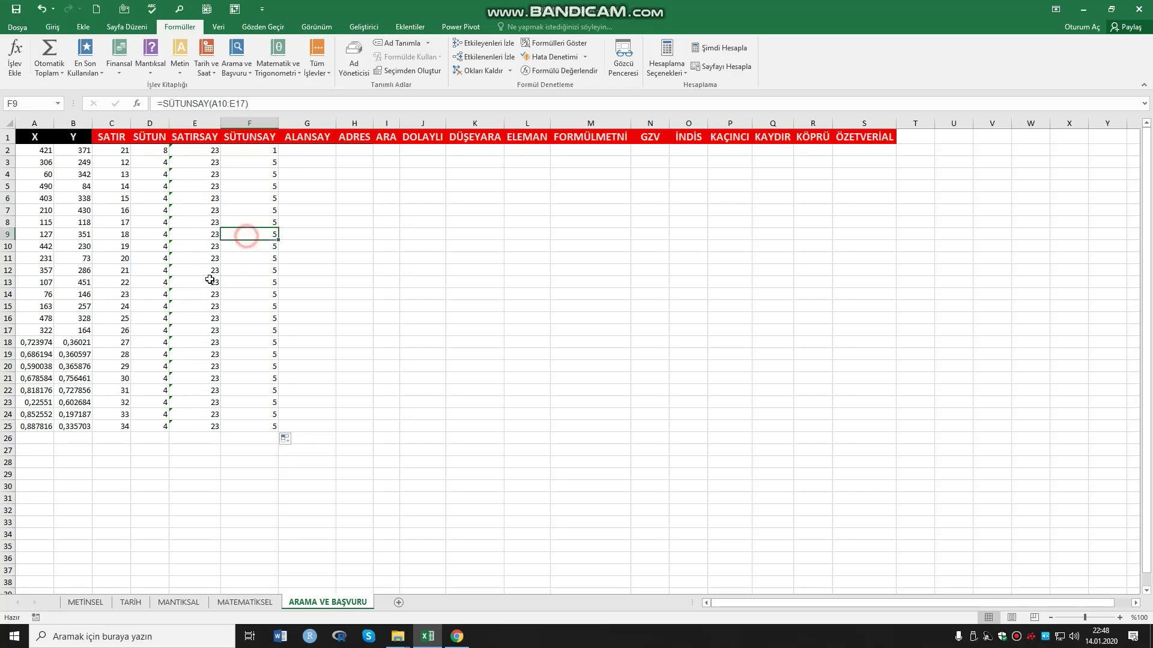
click(203, 277)
click(215, 367)
click(250, 393)
click(190, 222)
click(271, 222)
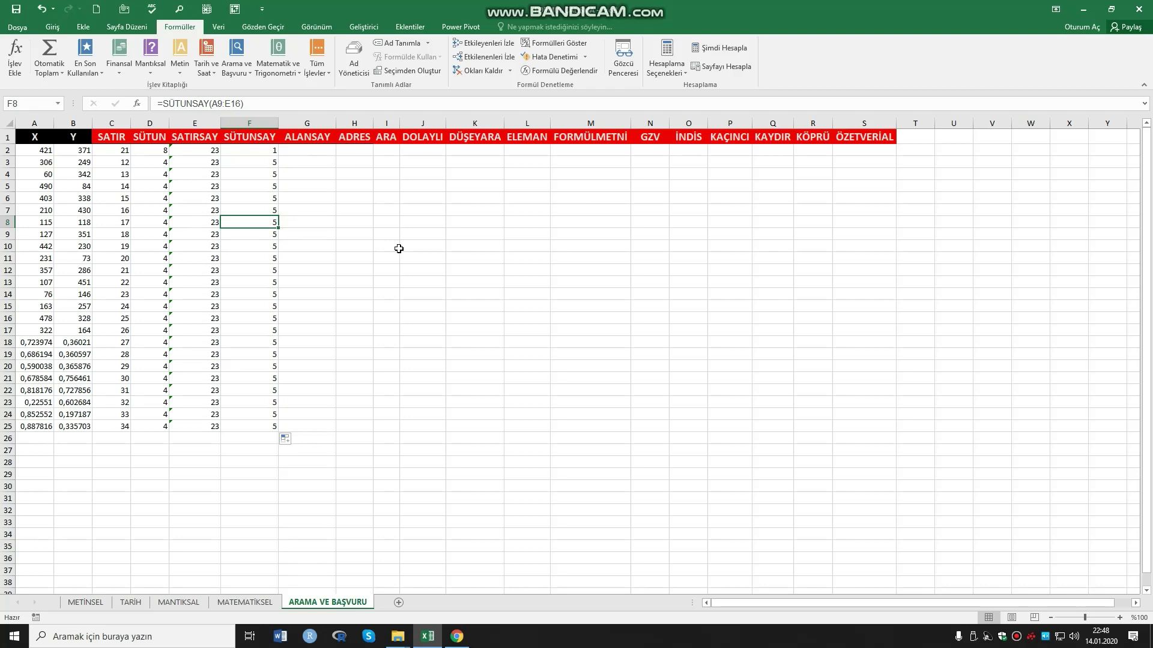
Step: Recheck formulas in columns F and E, plus values in the SÜTUN and SATIR columns
click(269, 183)
click(216, 238)
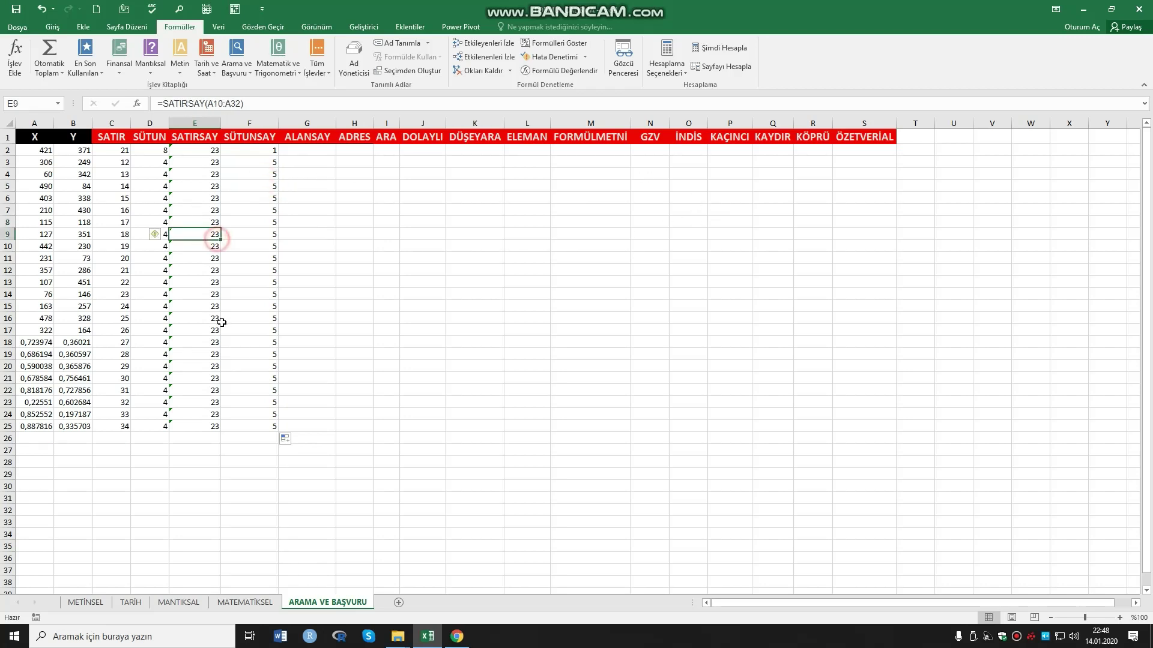
click(150, 307)
click(120, 356)
click(124, 198)
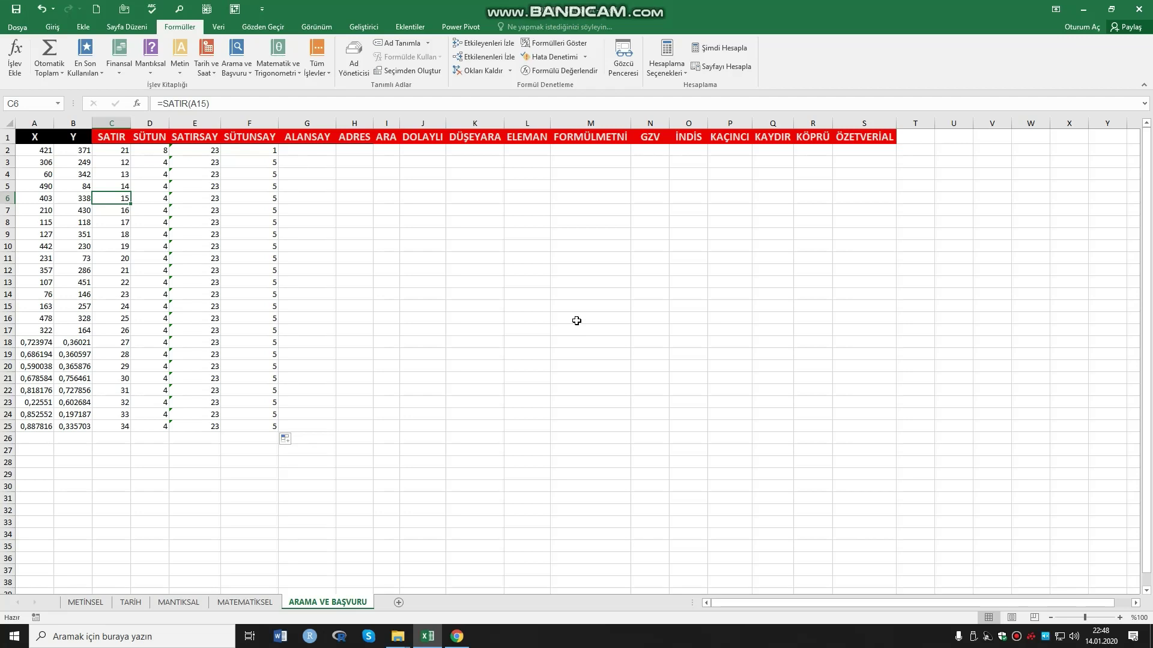
click(252, 247)
click(239, 363)
drag(69, 355, 69, 365)
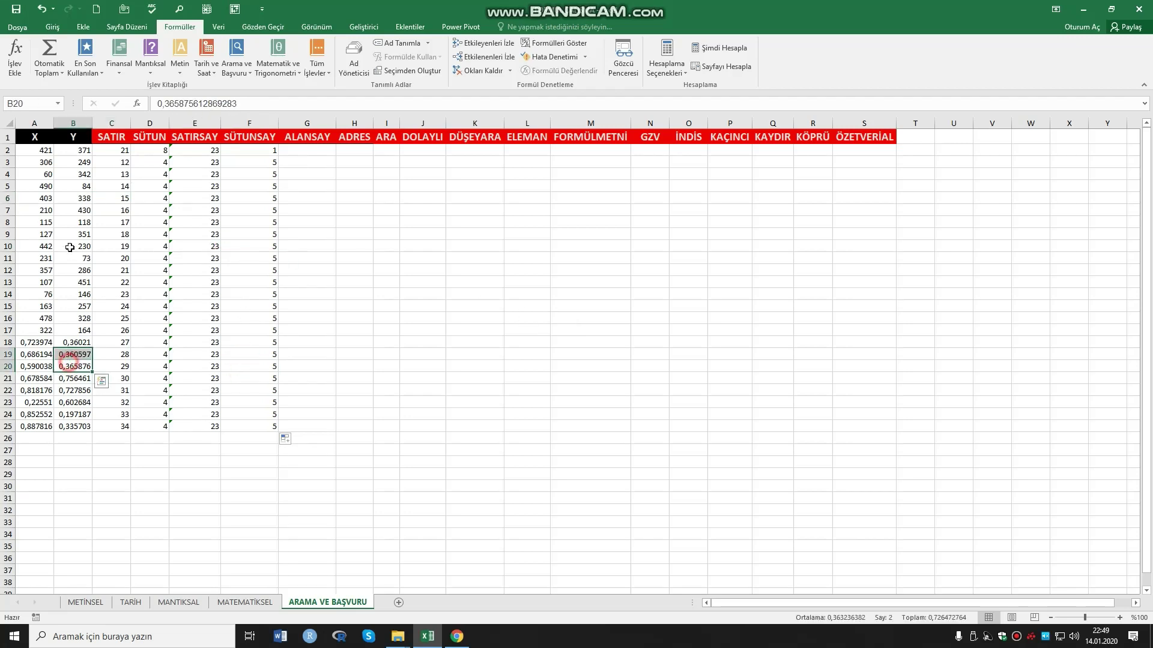
click(72, 211)
click(249, 210)
click(264, 402)
click(191, 401)
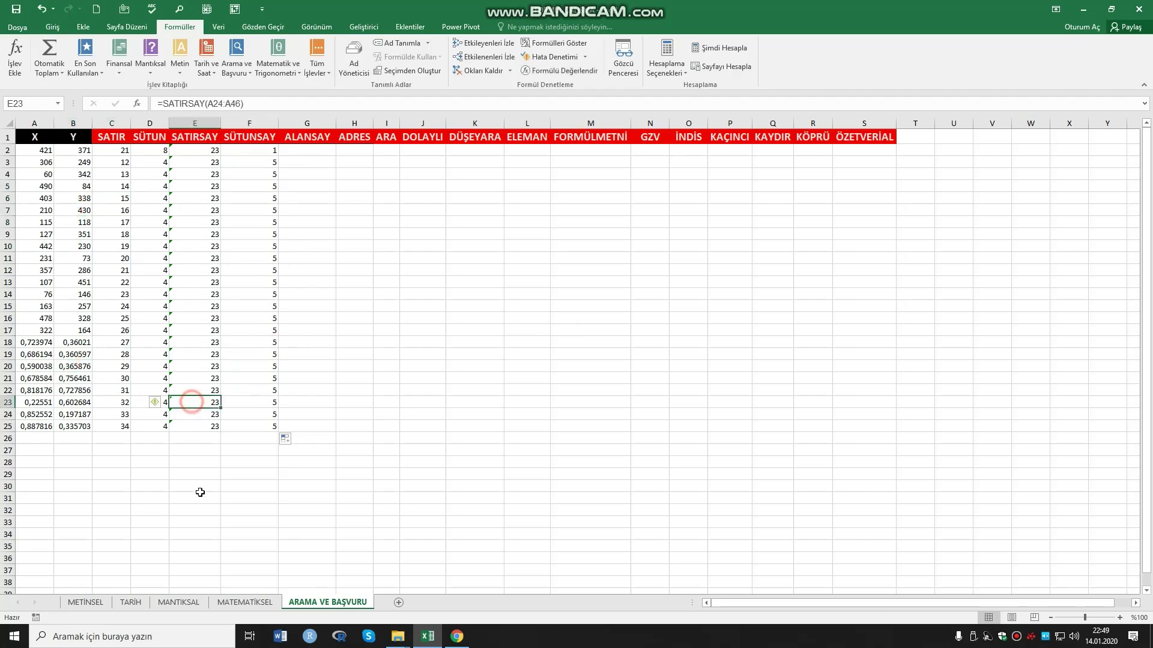
click(191, 315)
click(286, 203)
click(185, 376)
click(103, 228)
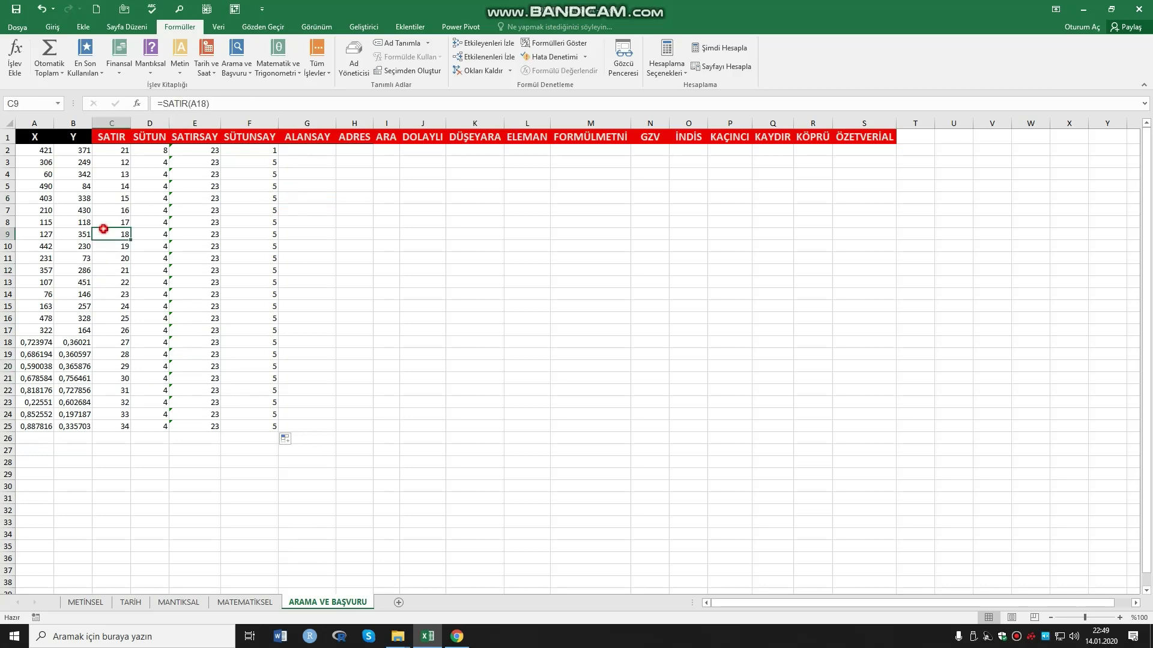
click(260, 257)
click(288, 331)
click(267, 392)
click(265, 426)
click(430, 252)
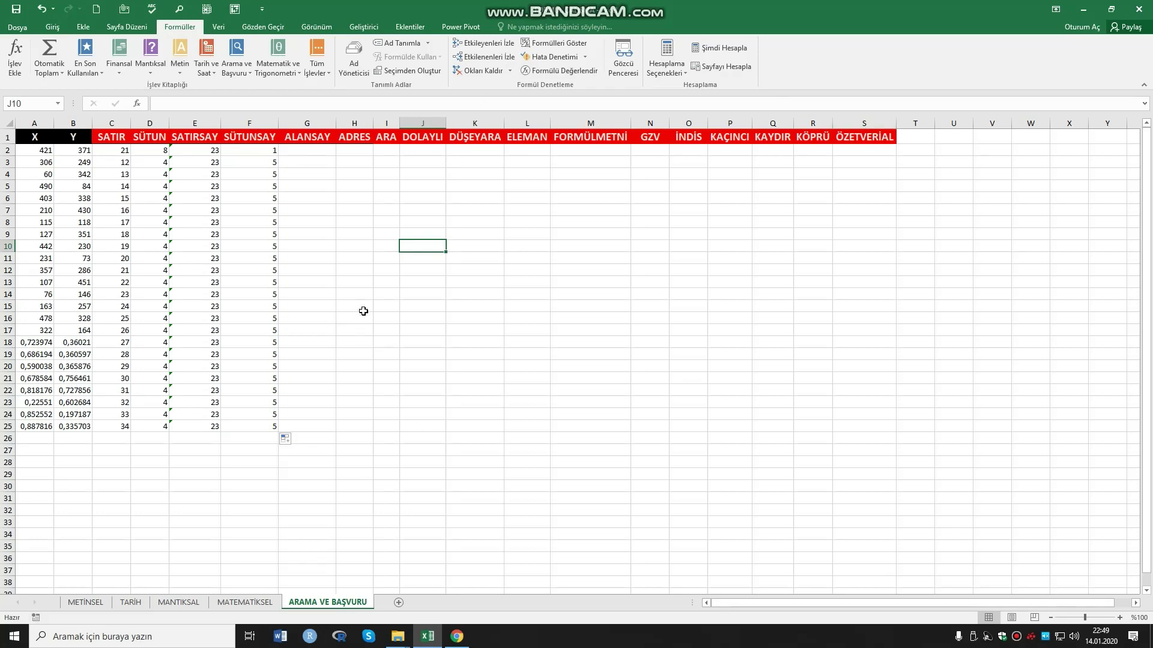
click(246, 146)
click(268, 255)
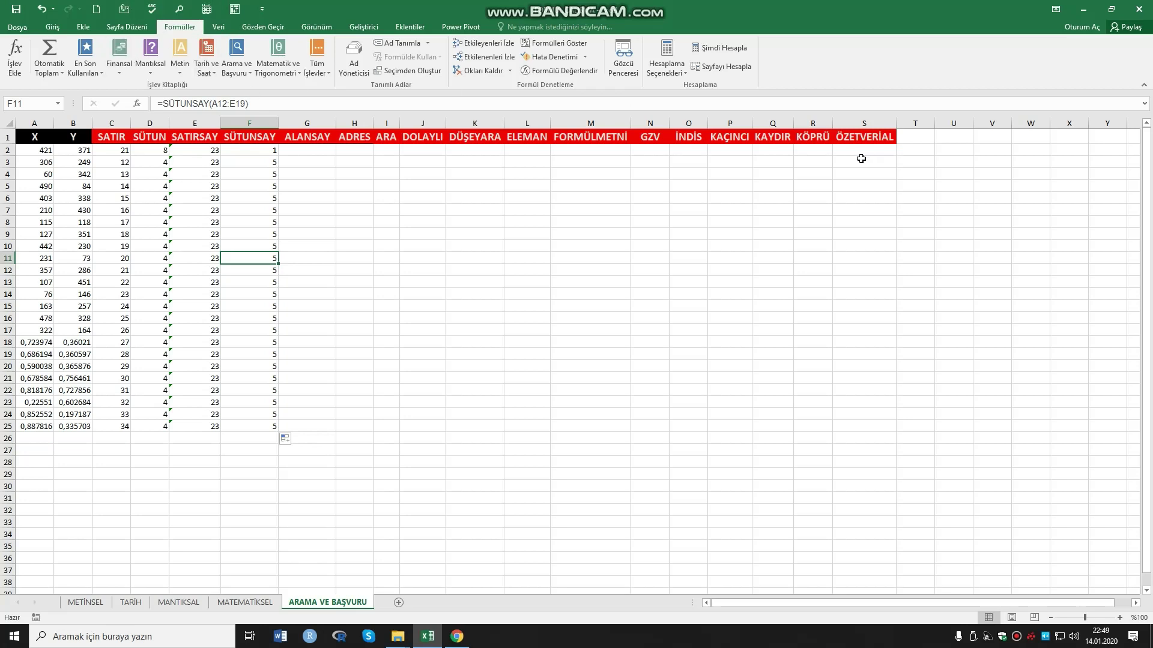
click(384, 316)
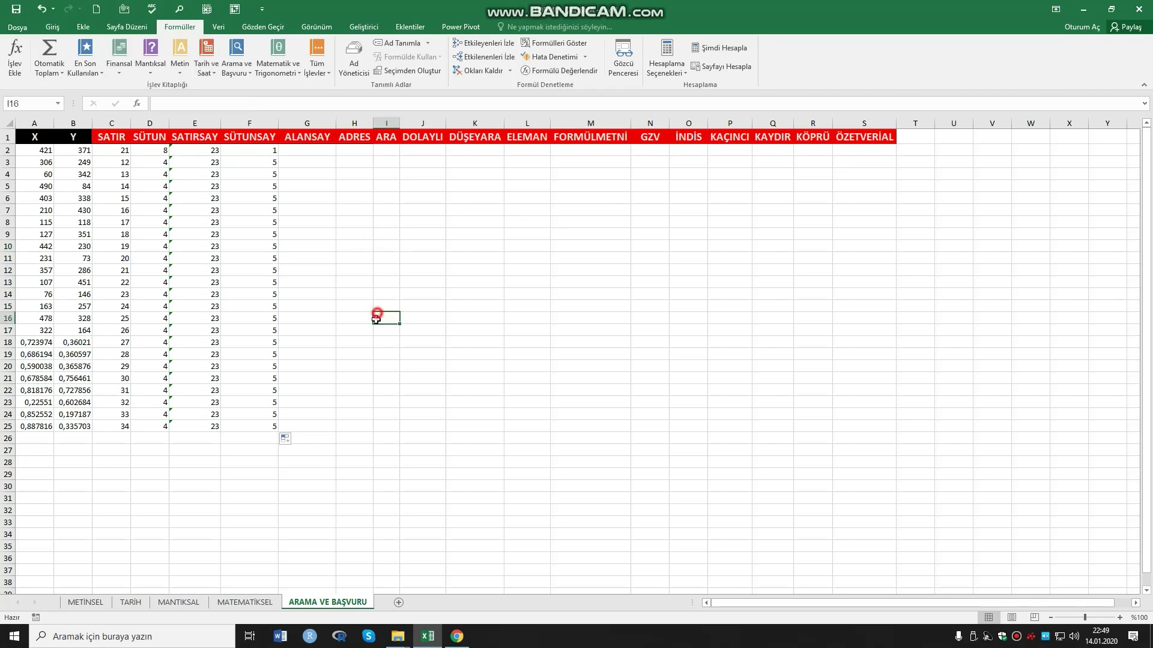
click(354, 390)
click(354, 246)
click(354, 389)
click(314, 255)
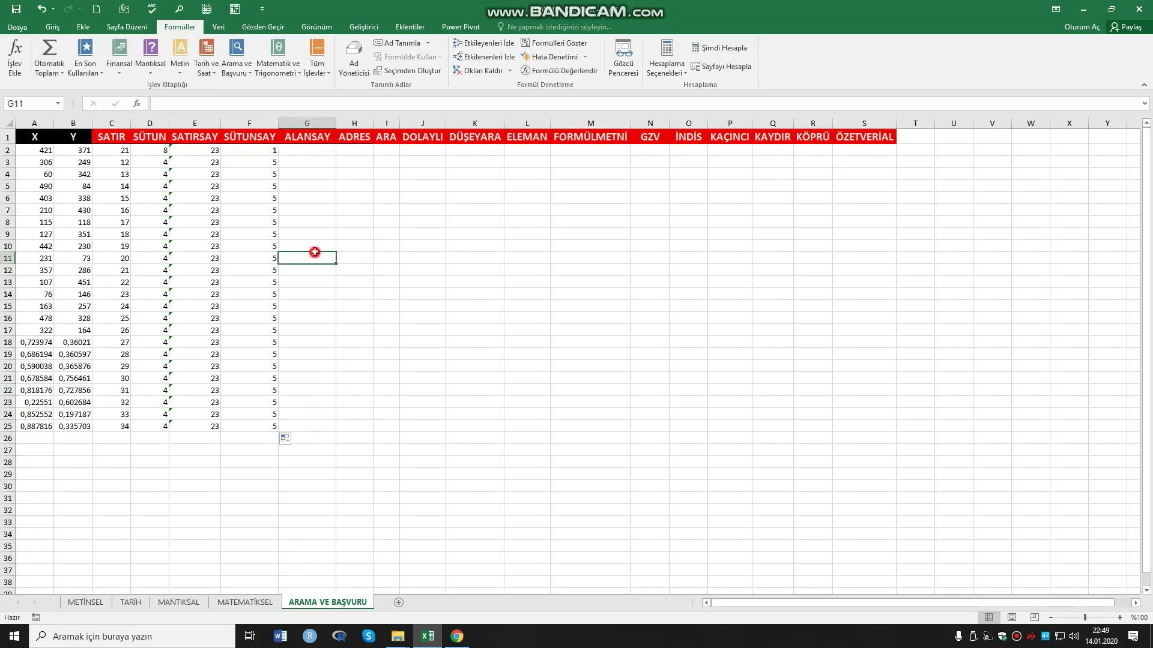
click(312, 198)
click(772, 279)
click(557, 215)
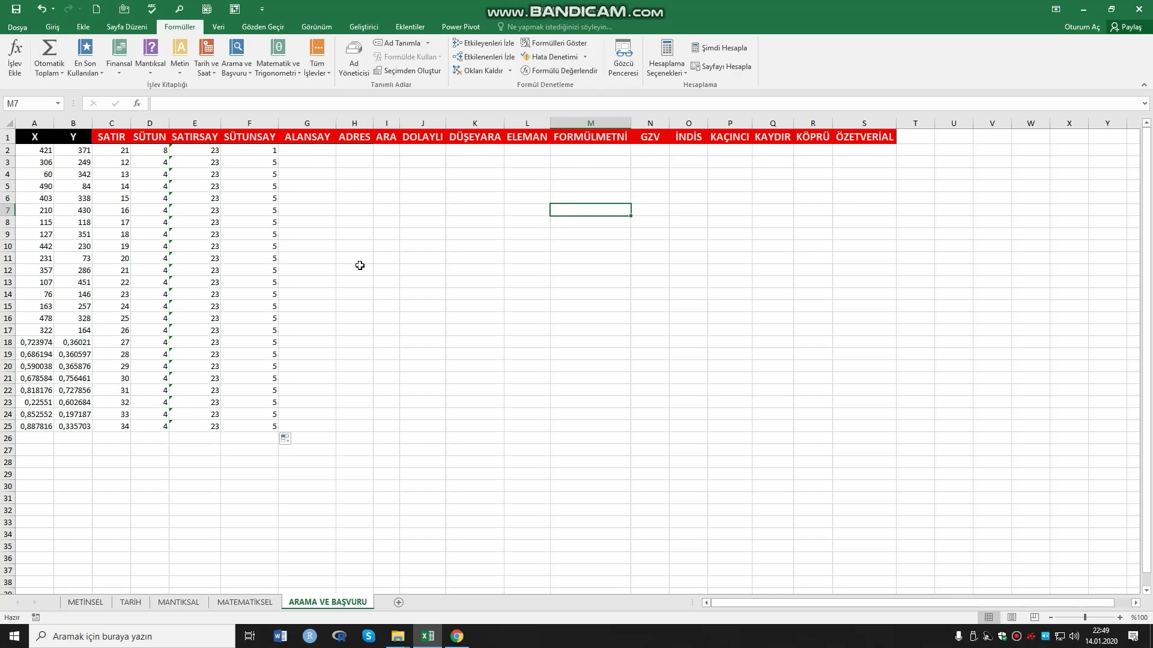
click(467, 390)
click(307, 511)
click(150, 498)
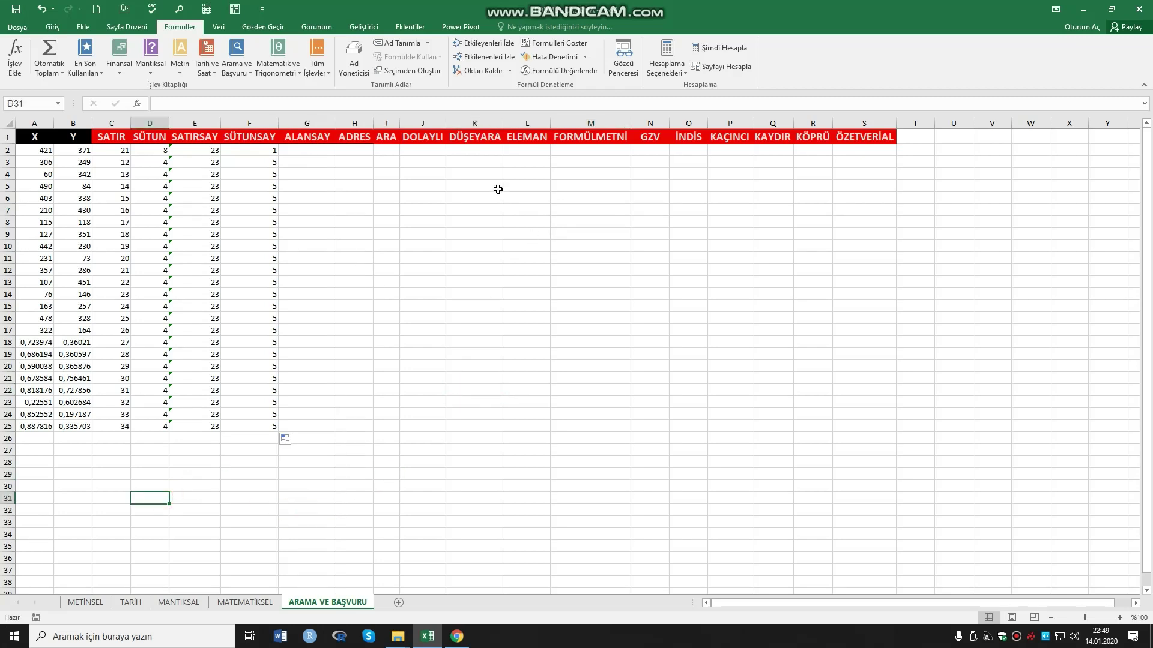
click(386, 198)
click(604, 382)
click(847, 389)
click(862, 245)
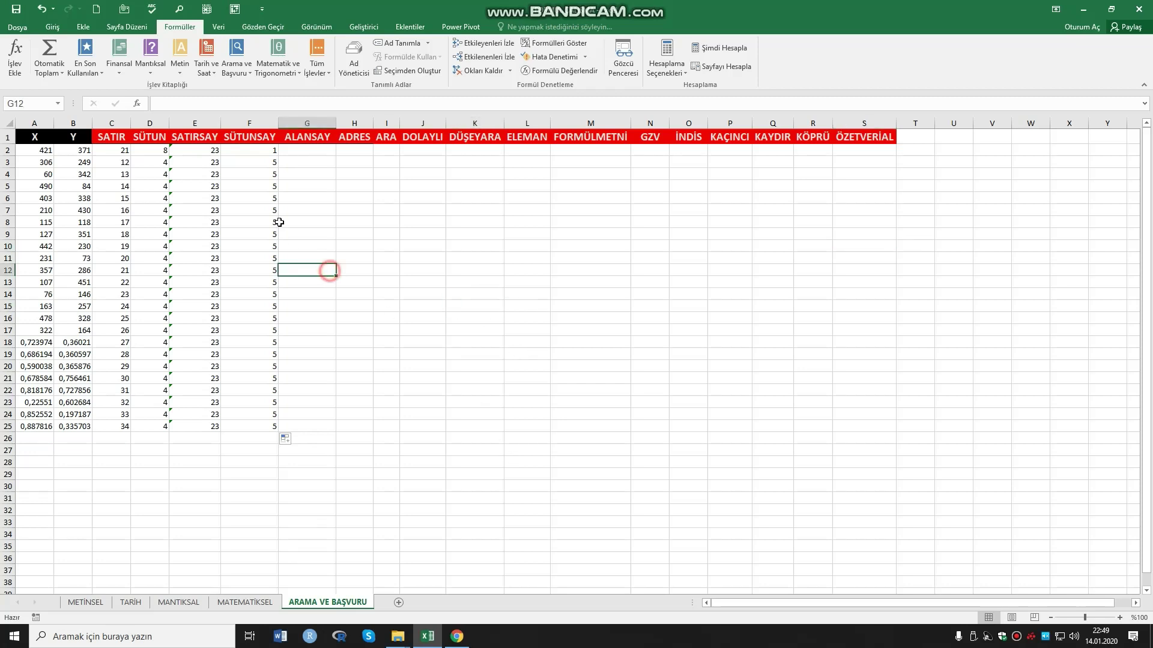
click(204, 247)
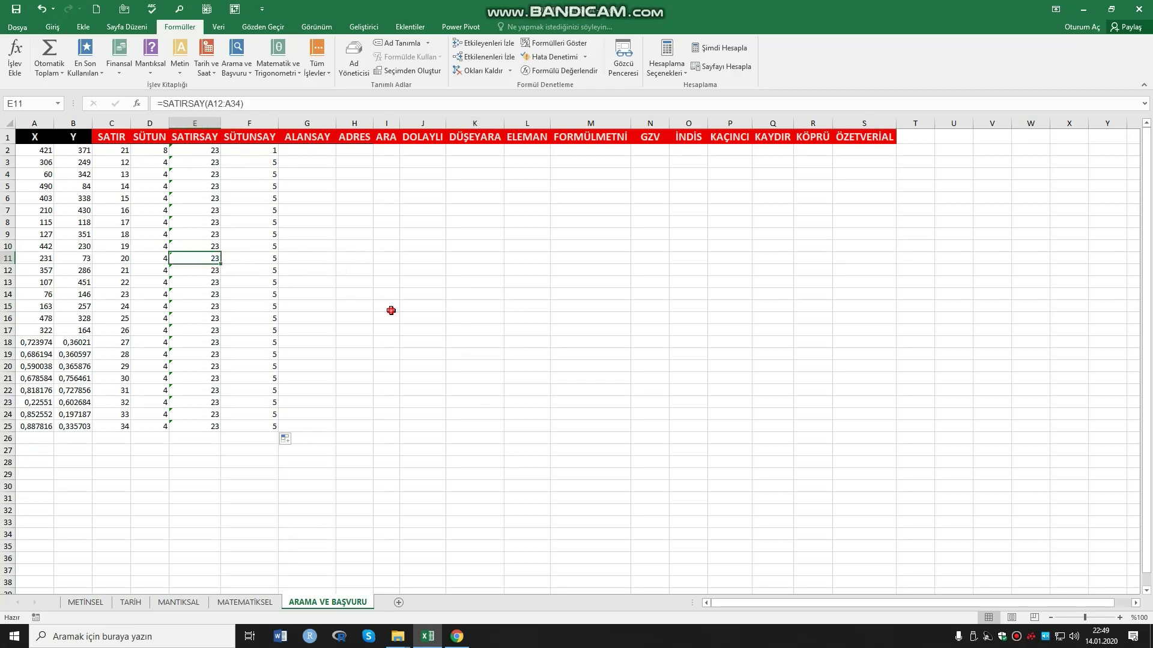